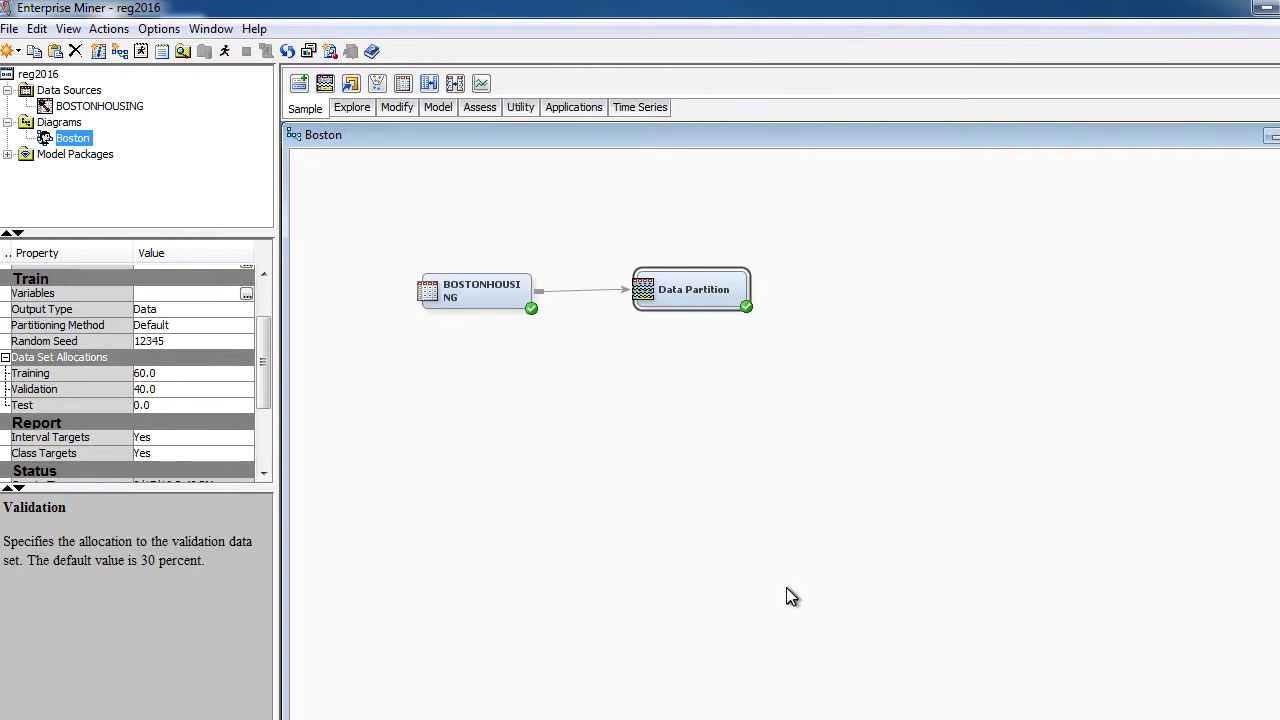
Drop a Regression node from the Model tools onto the Boston diagram and connect Data Partition to it
click(440, 109)
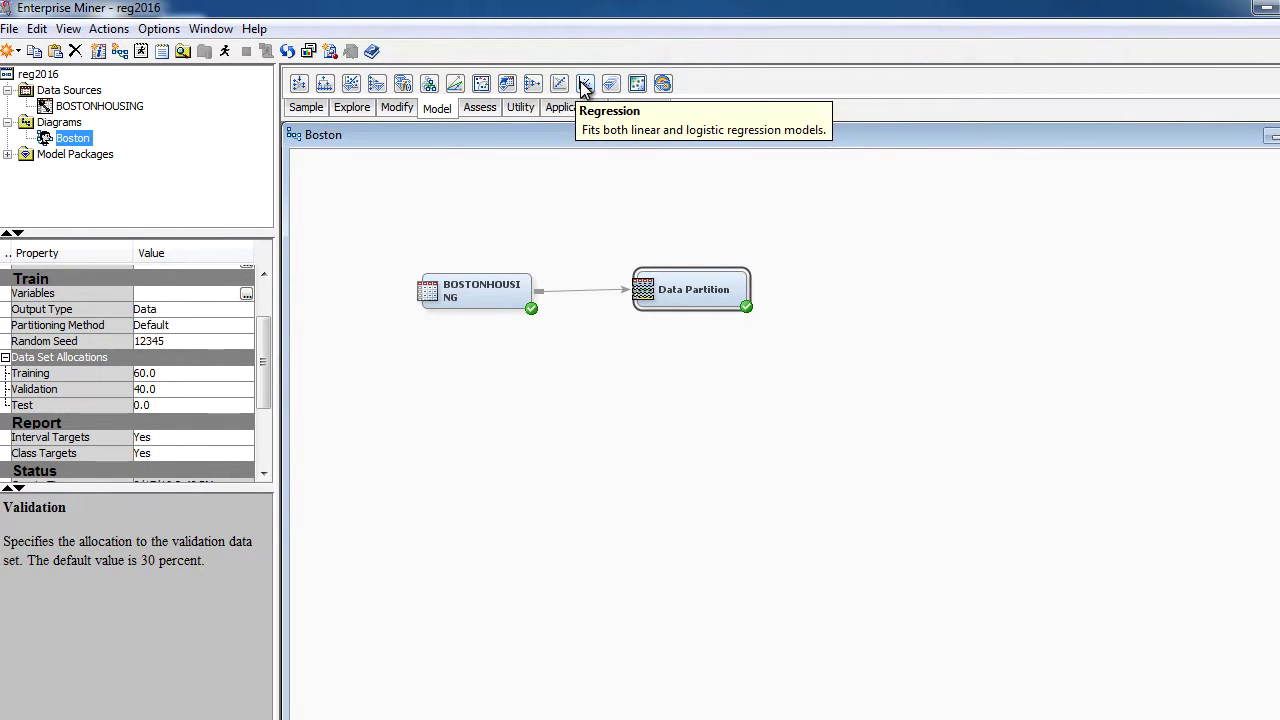
drag(585, 88, 900, 287)
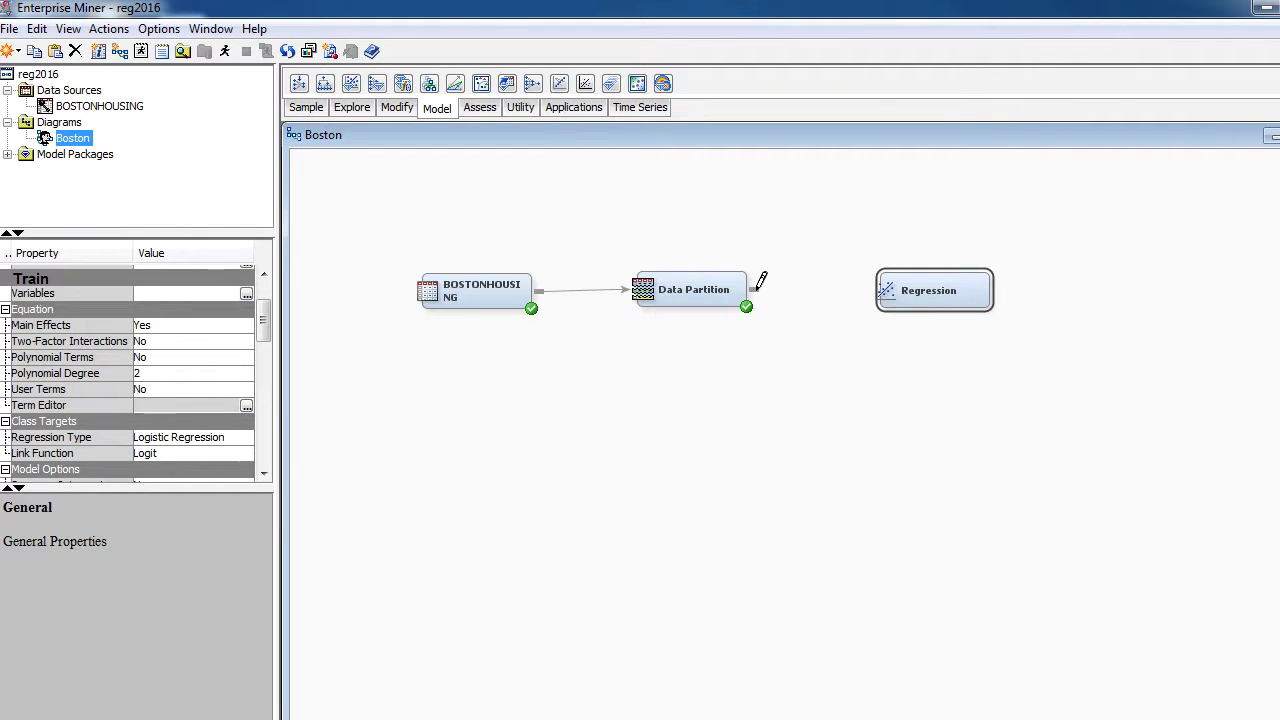
drag(758, 289, 885, 293)
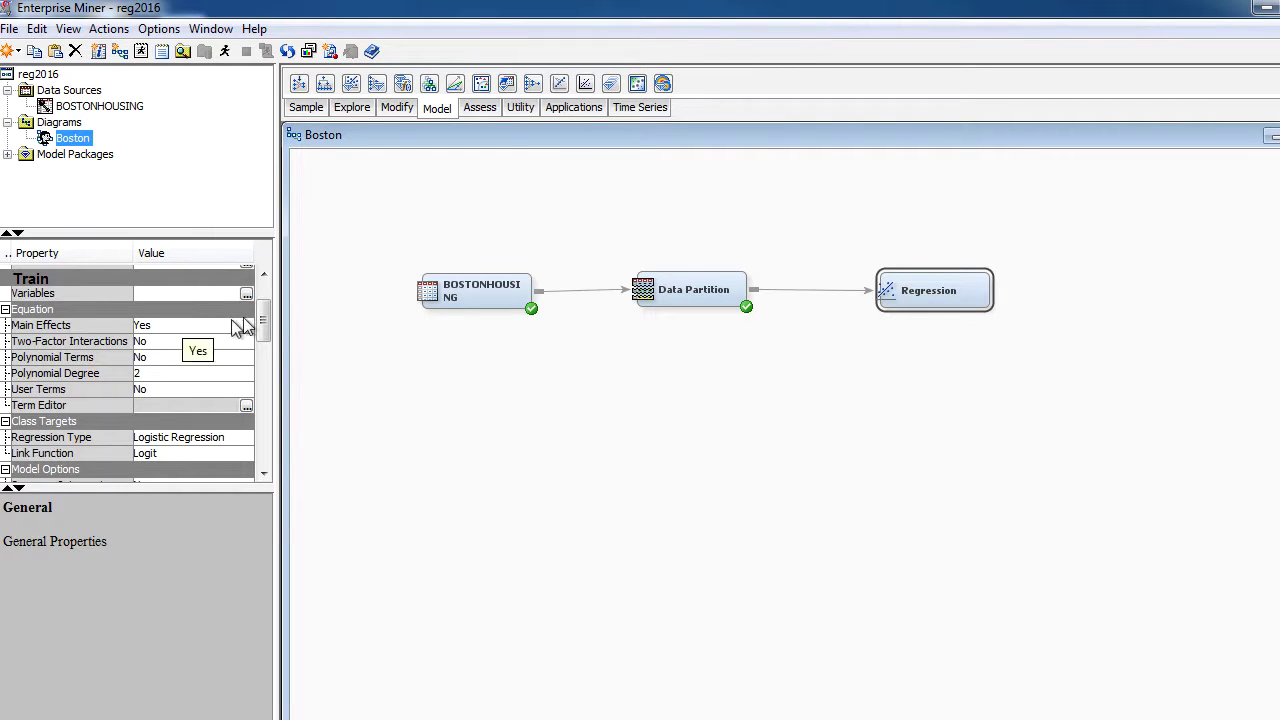
drag(262, 312, 262, 302)
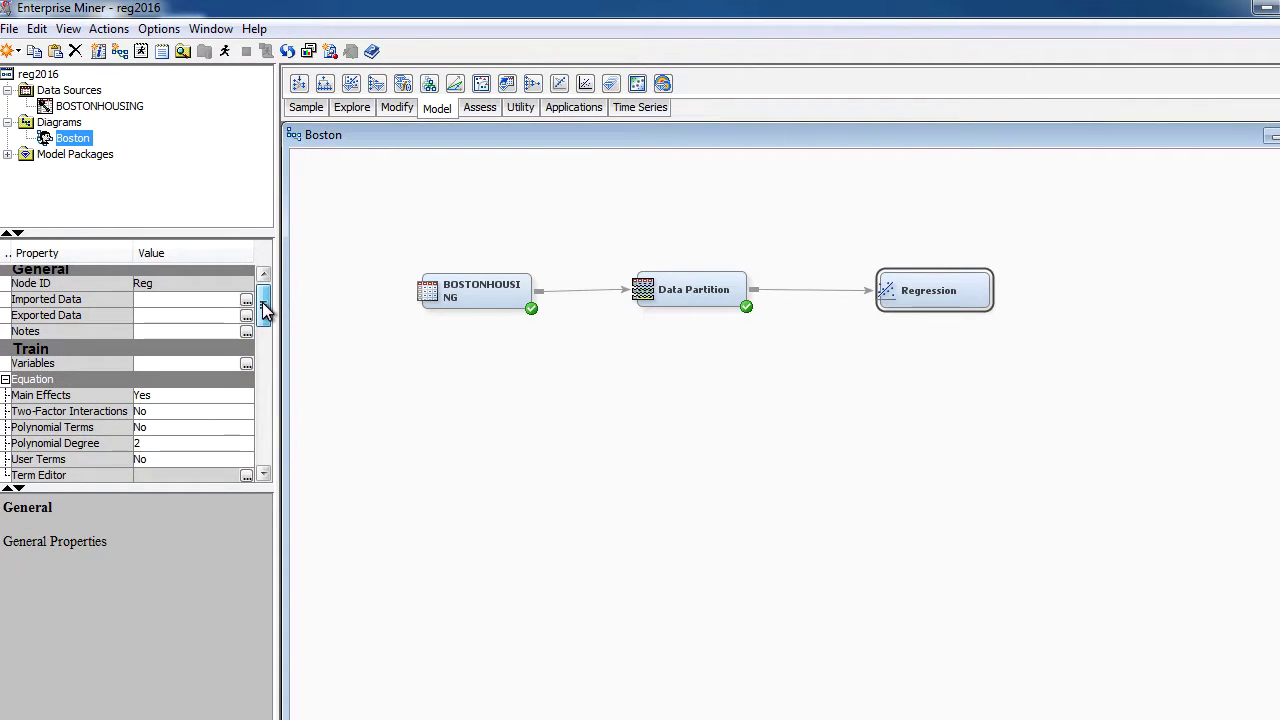
drag(262, 302, 262, 300)
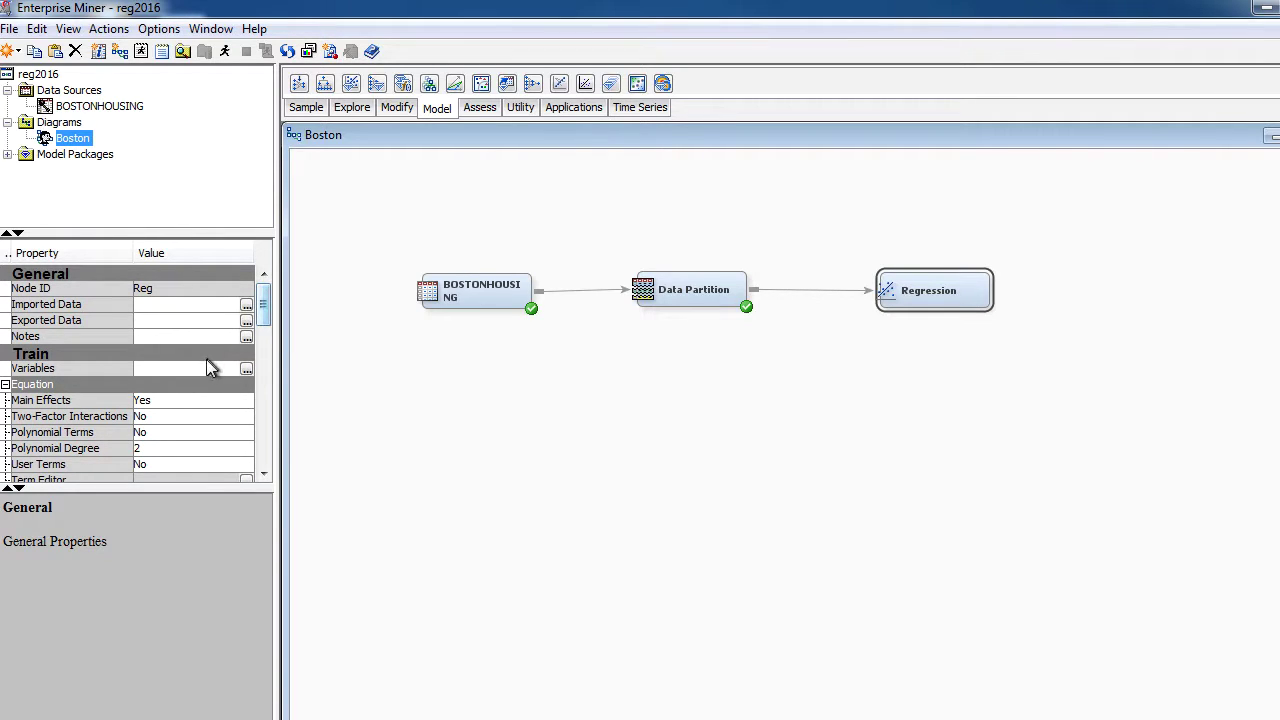
click(247, 370)
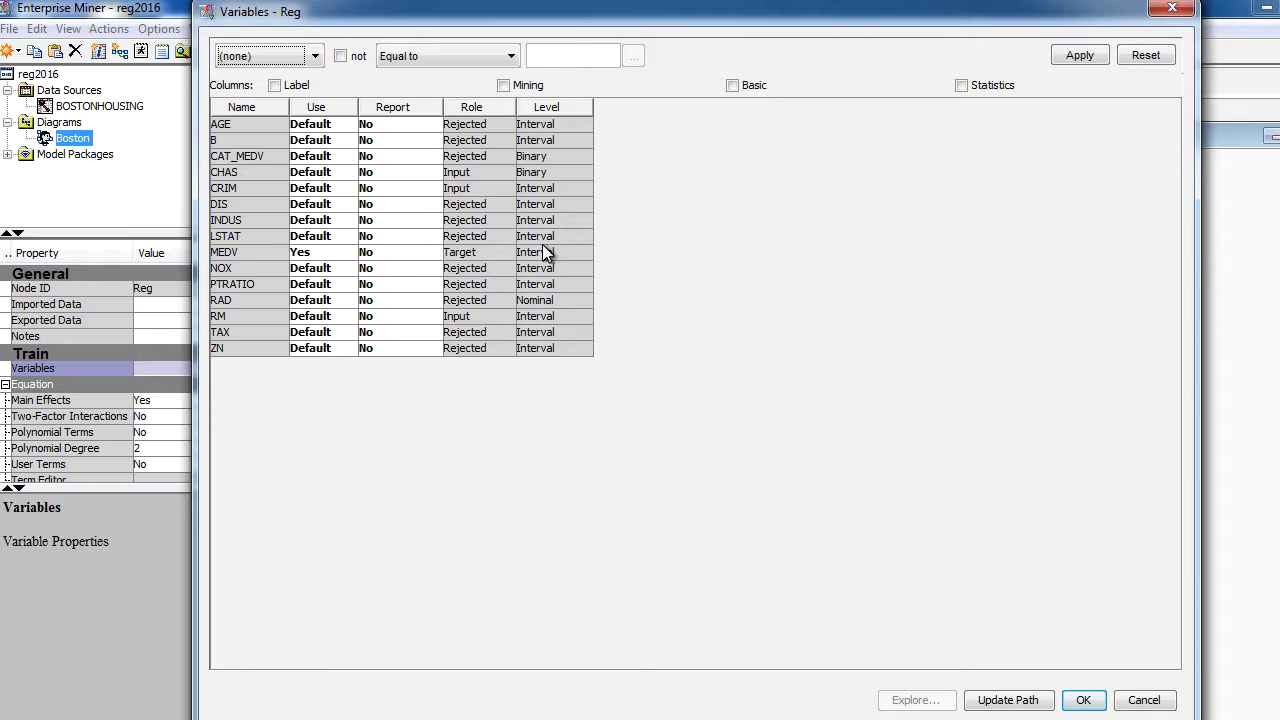
click(1088, 700)
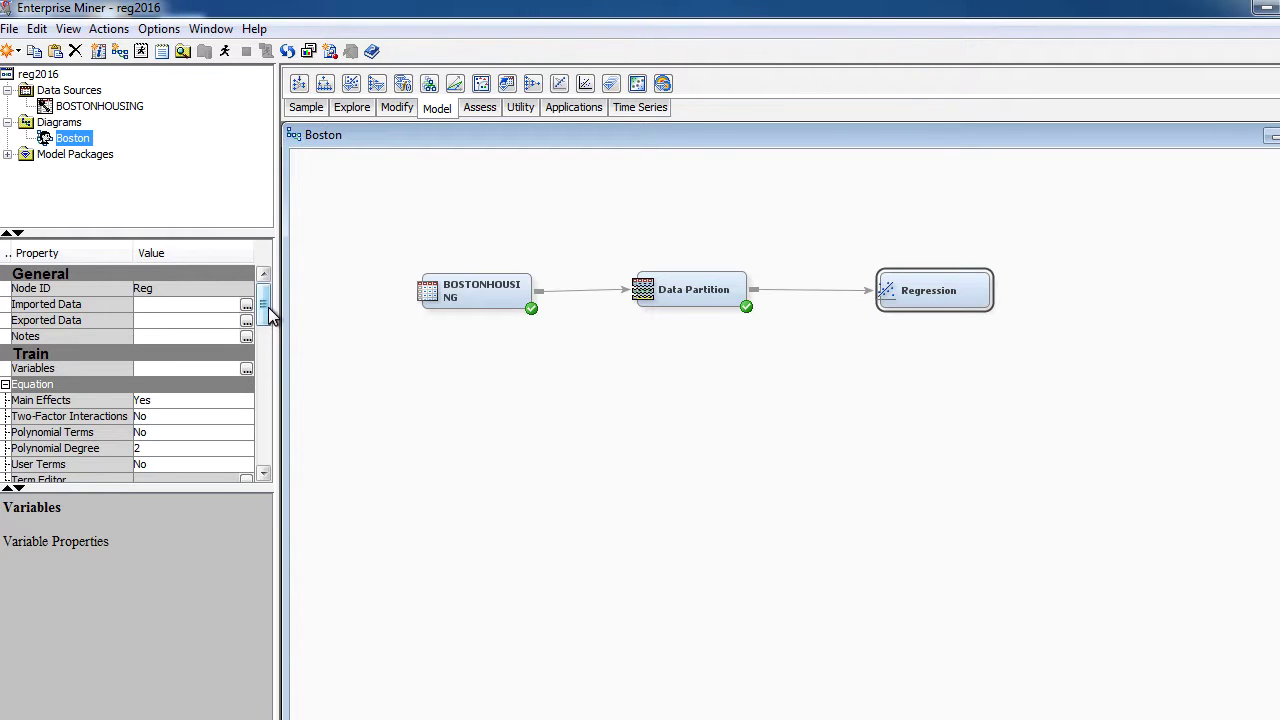
drag(268, 314, 275, 338)
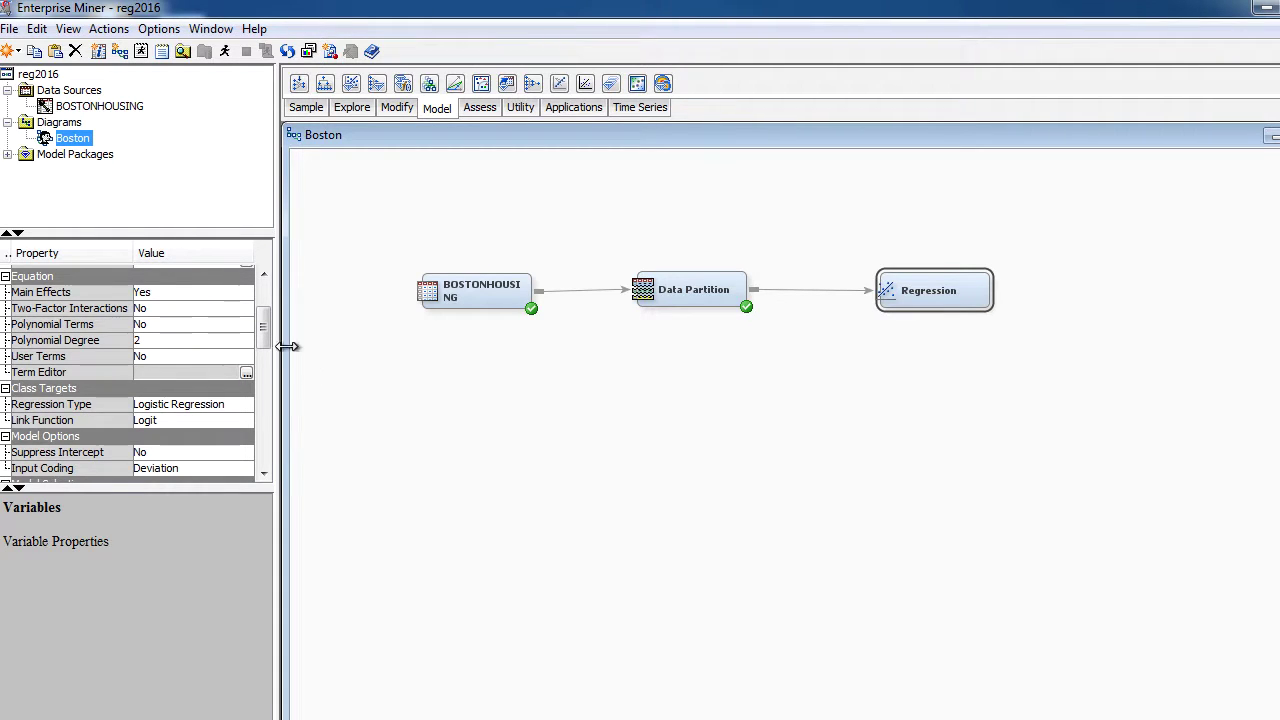
drag(266, 337, 266, 357)
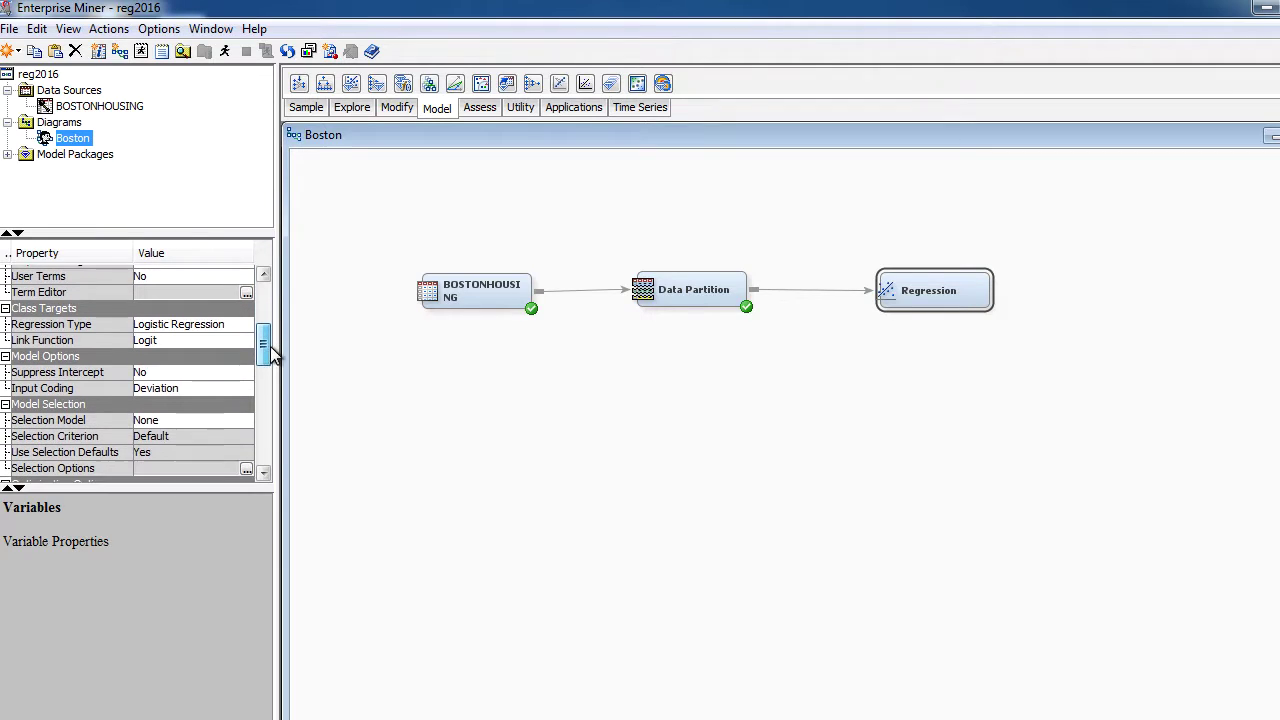
Set the Regression node's Regression Type property to Linear Regression
click(170, 335)
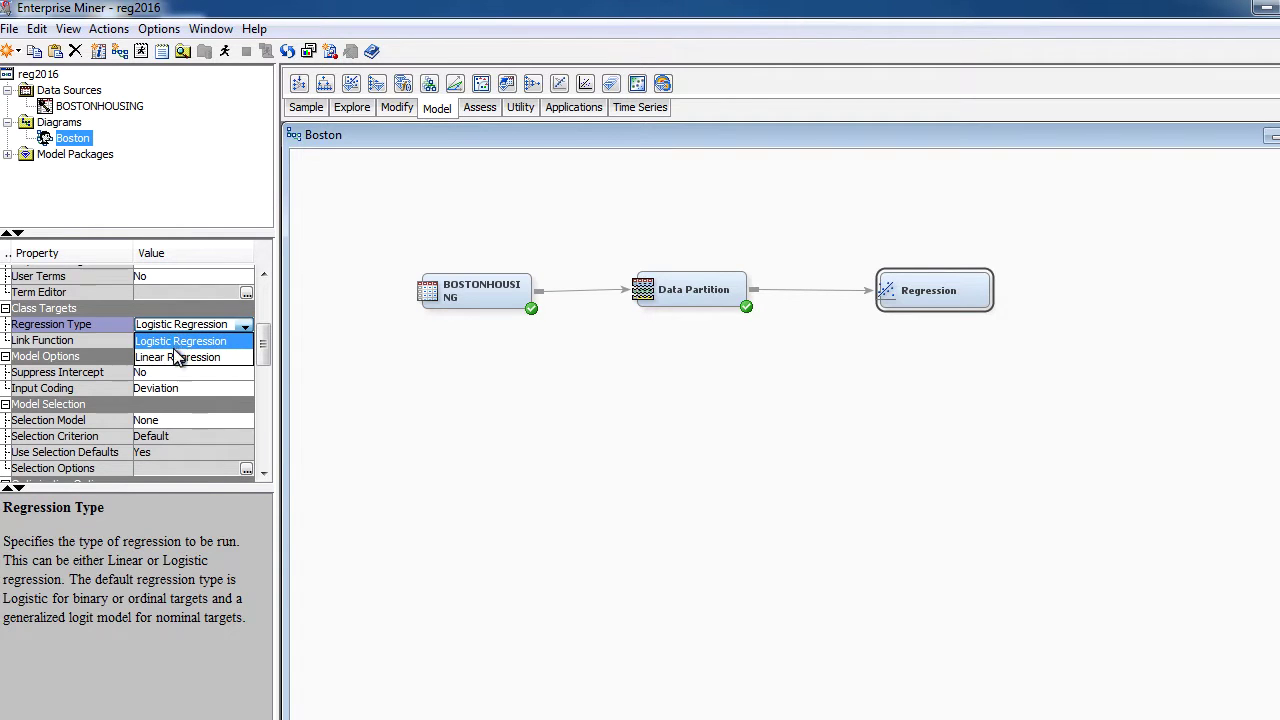
click(176, 360)
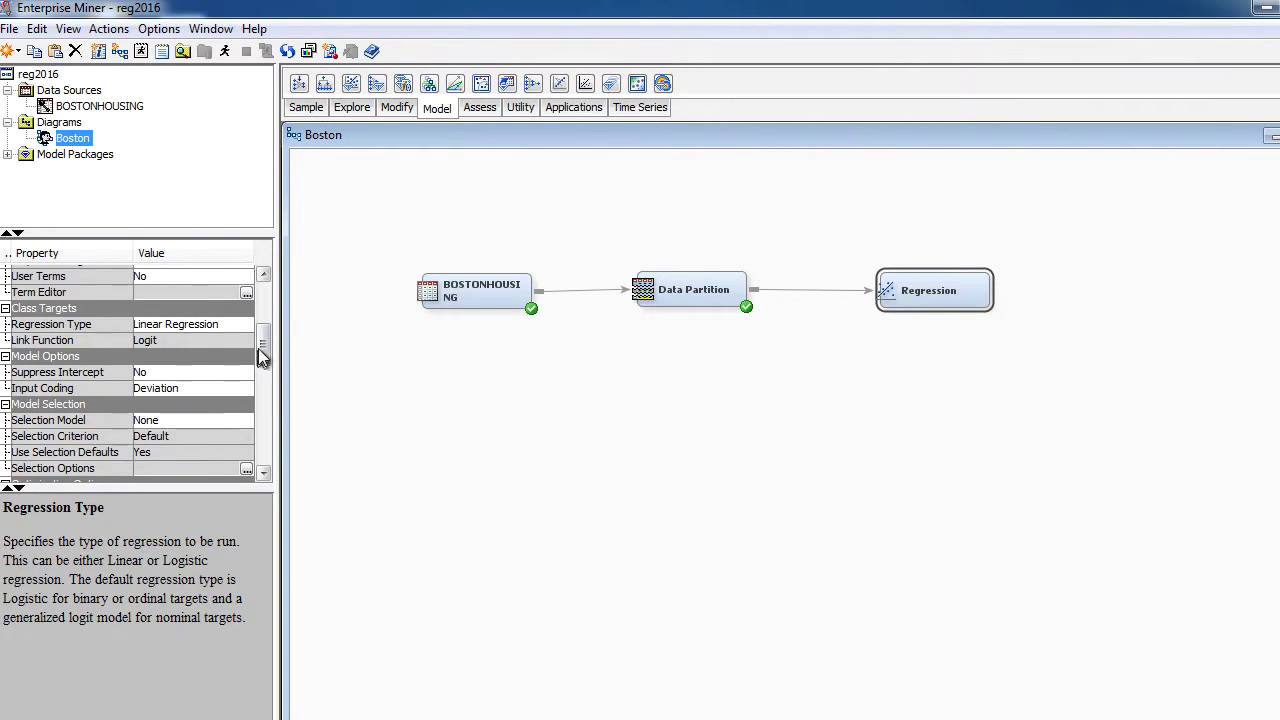
scroll(259, 348, down, 1)
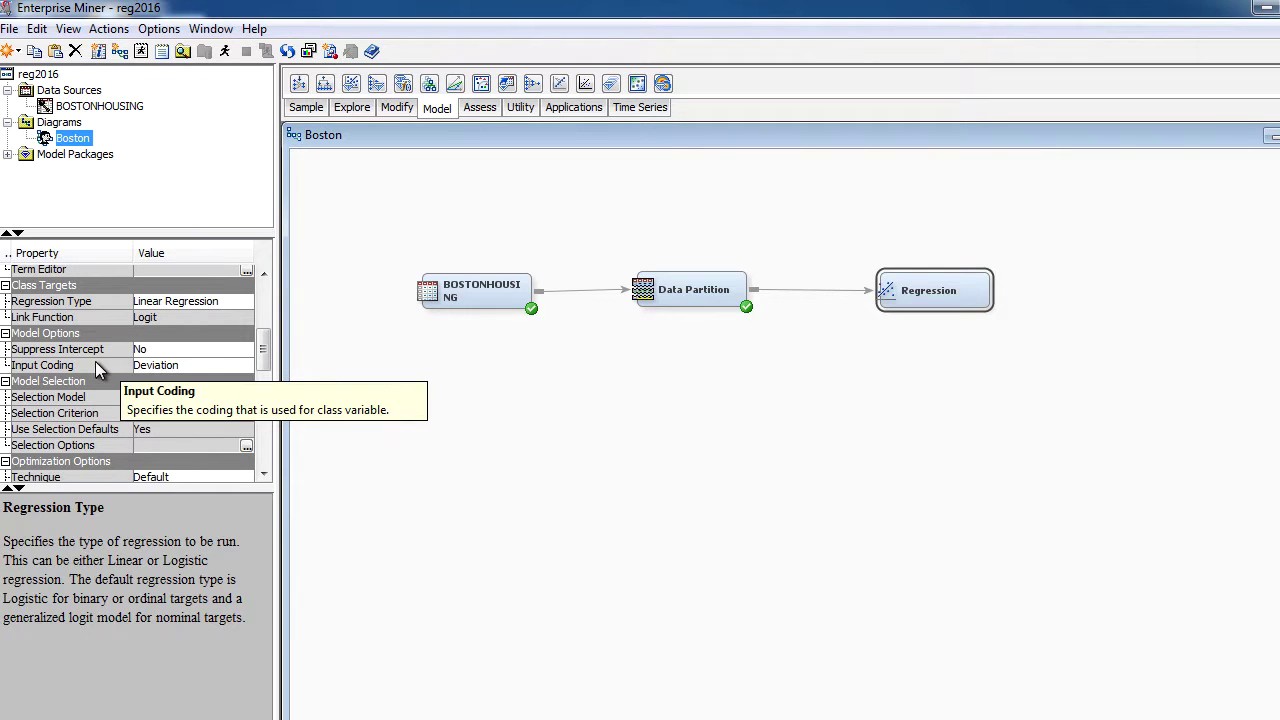
Set the Regression node's Input Coding property to GLM
click(168, 366)
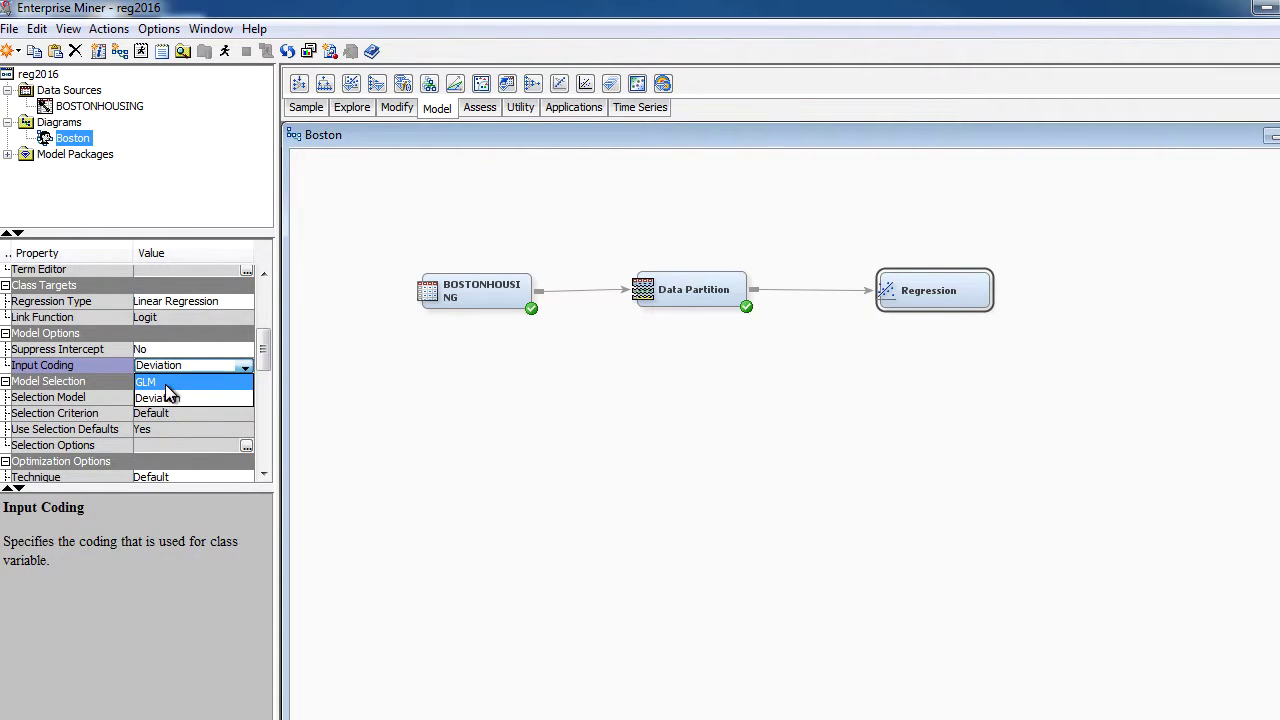
click(165, 384)
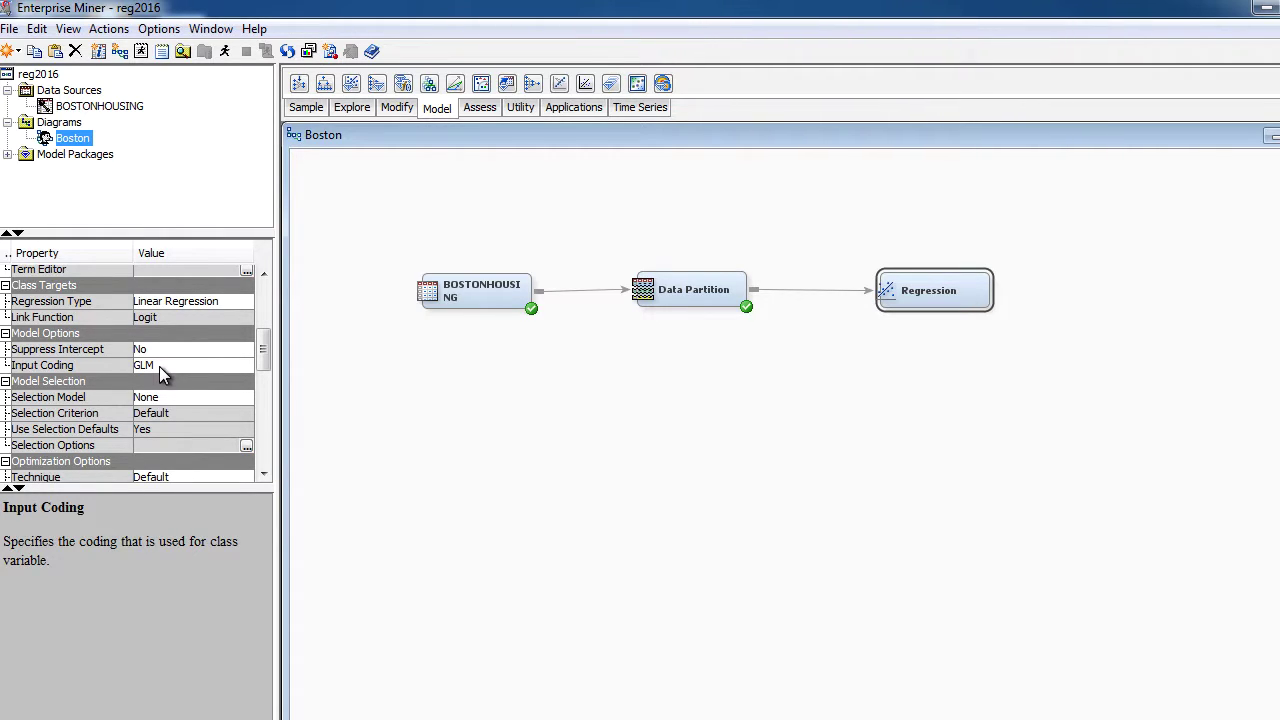
click(159, 366)
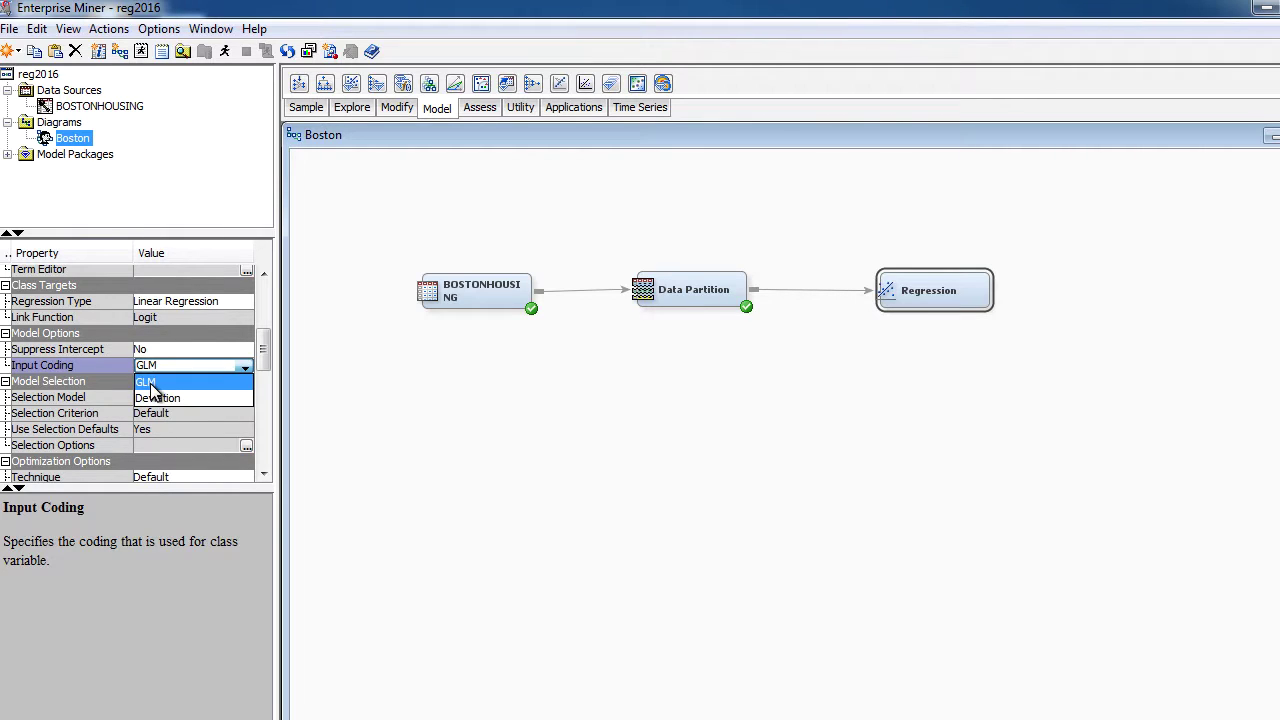
click(150, 384)
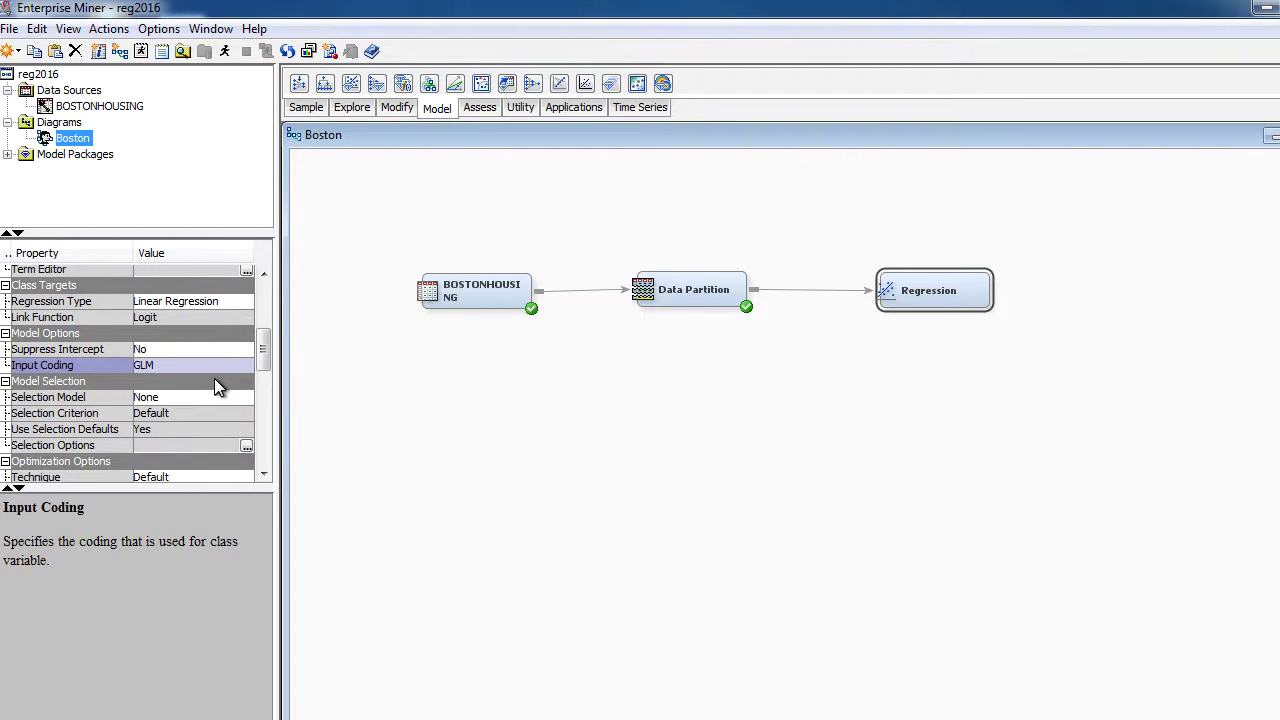
mouse_move(114, 404)
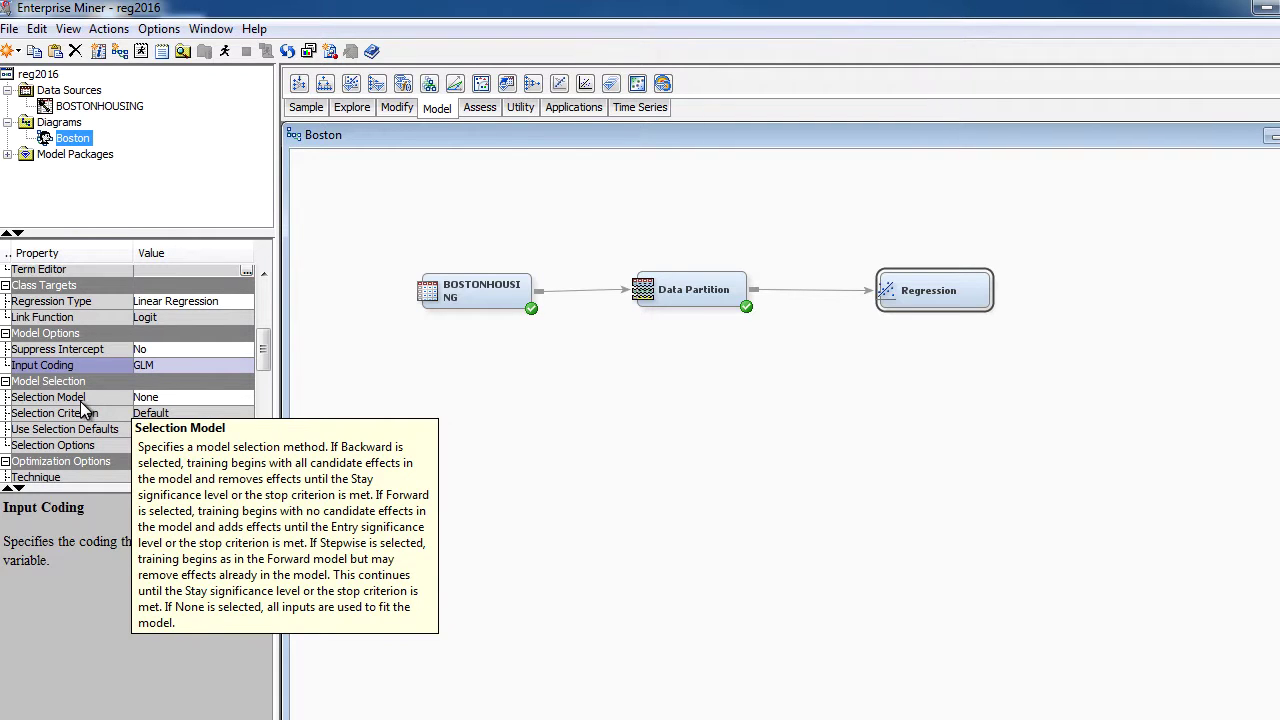
click(146, 400)
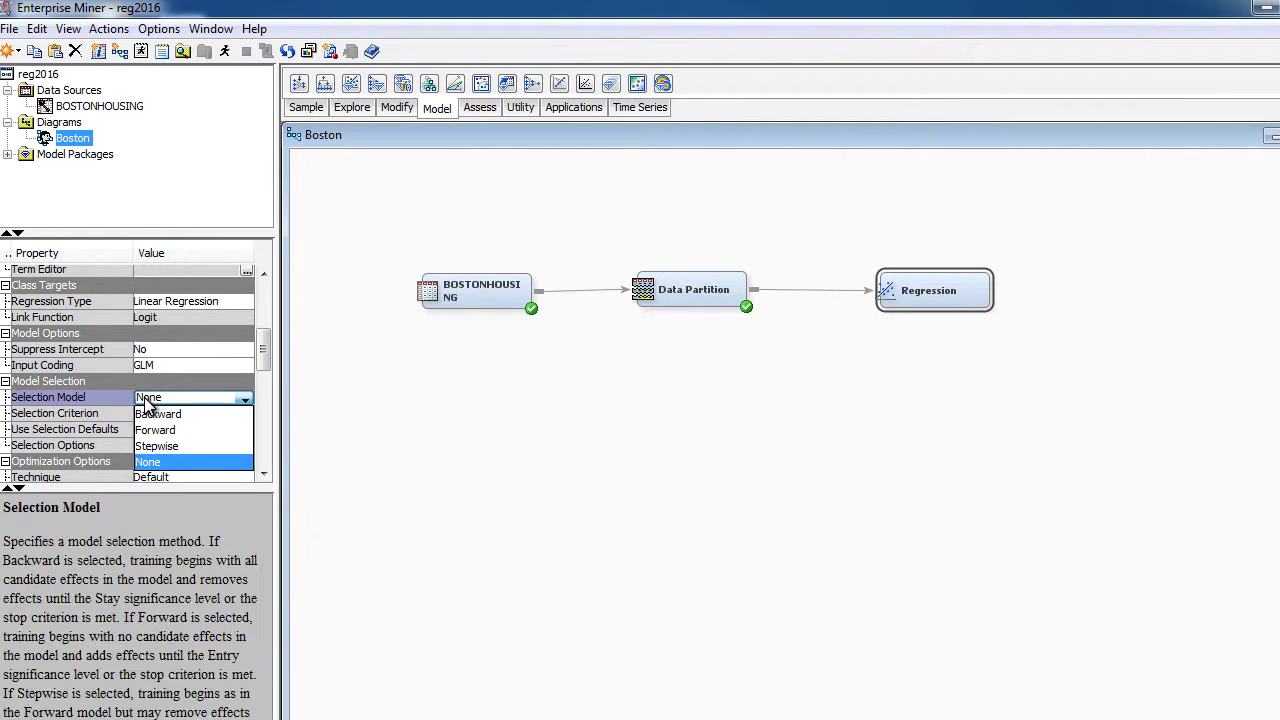
click(335, 409)
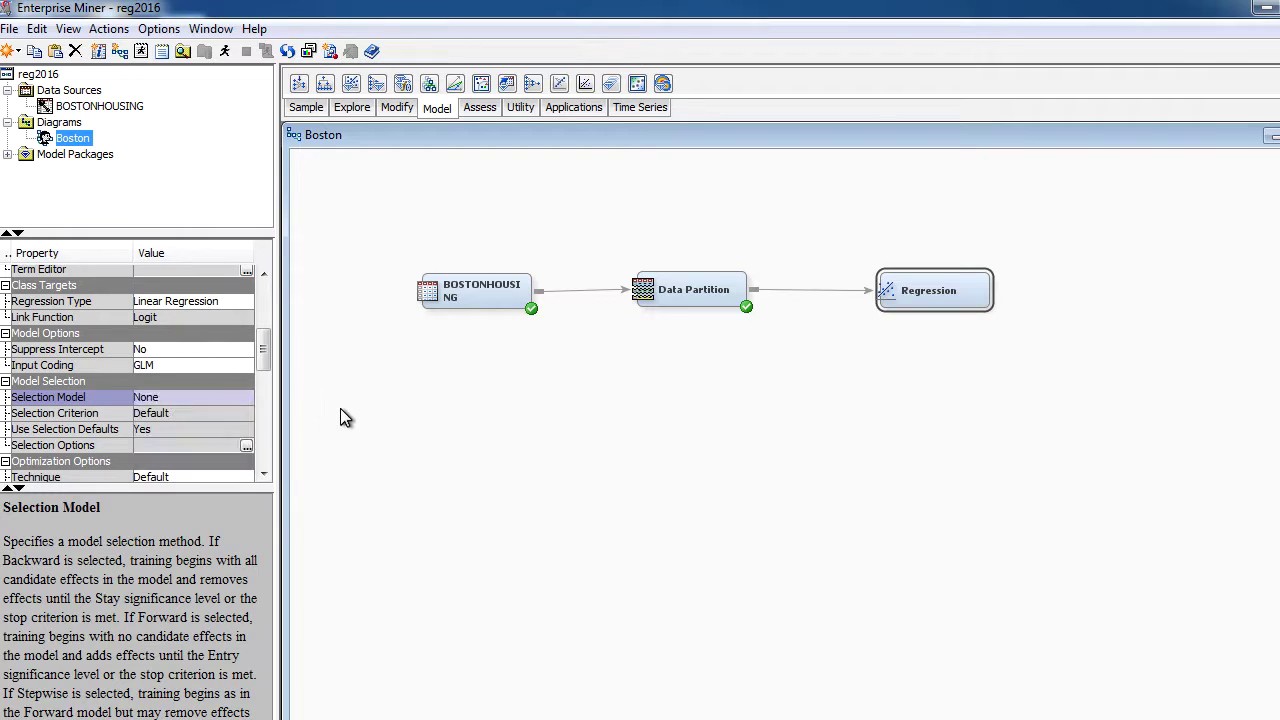
click(220, 397)
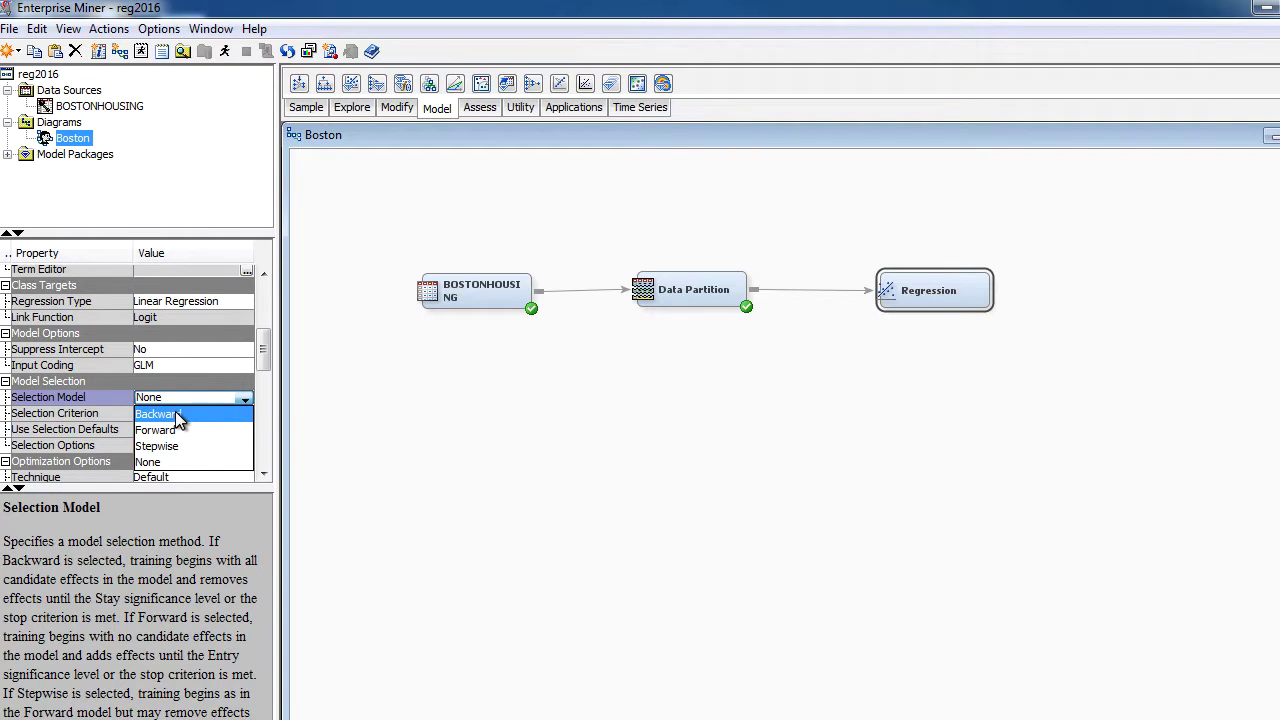
click(315, 405)
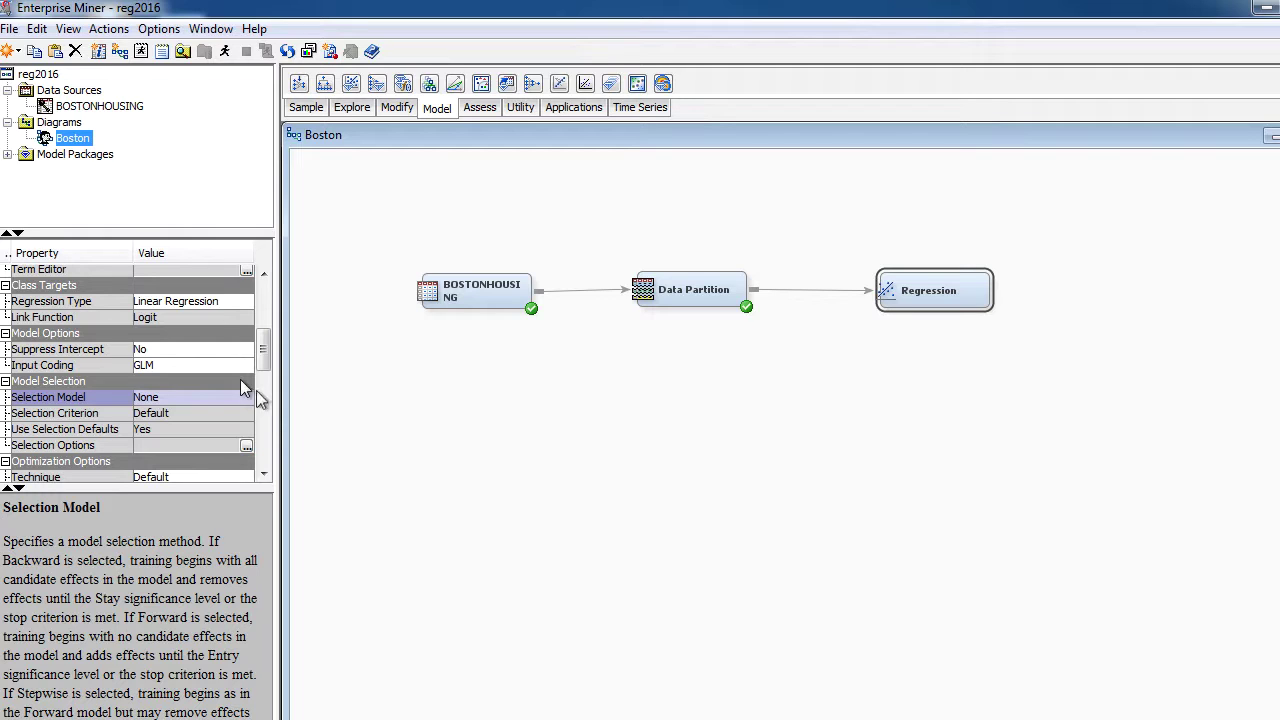
scroll(262, 350, up, 2)
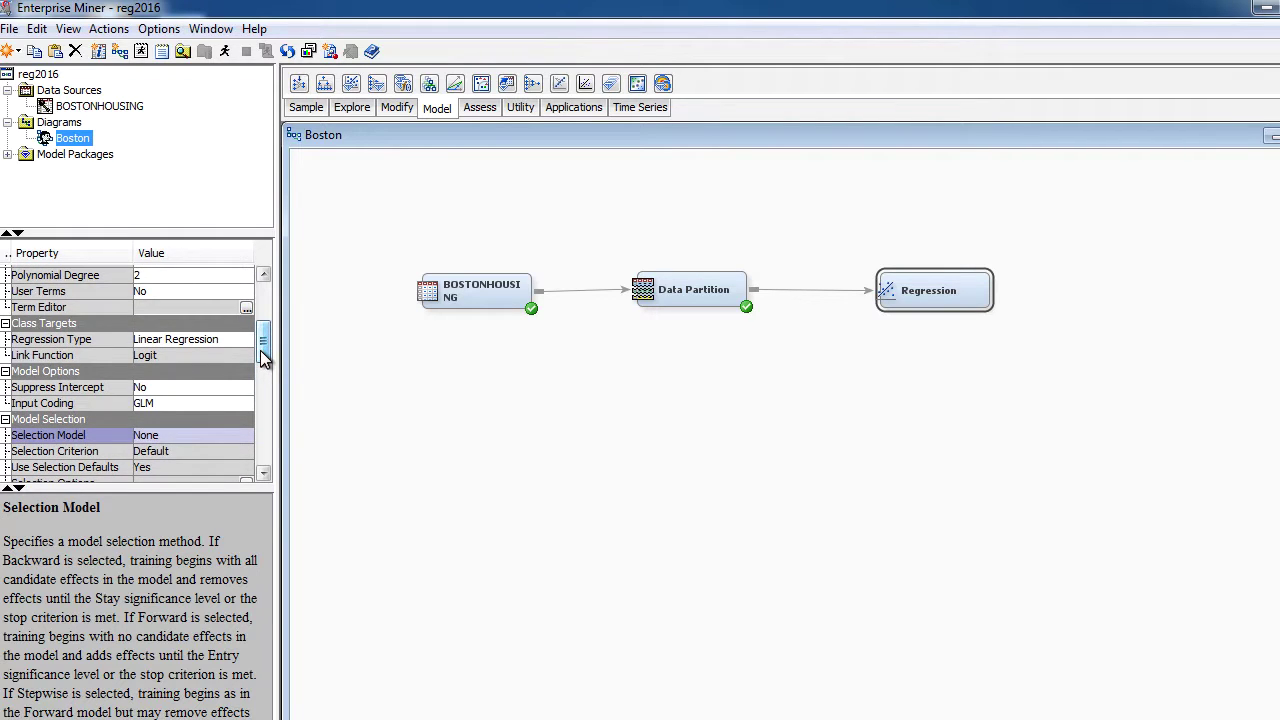
mouse_move(75, 345)
click(150, 340)
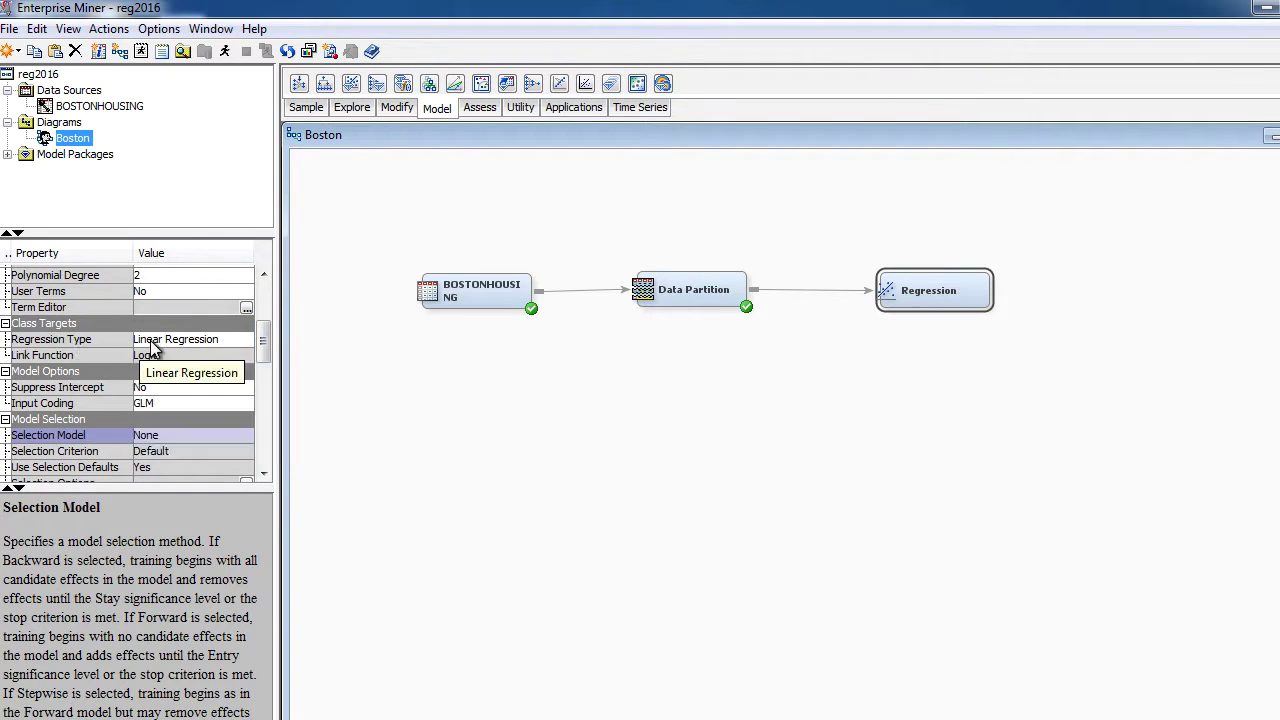
click(156, 339)
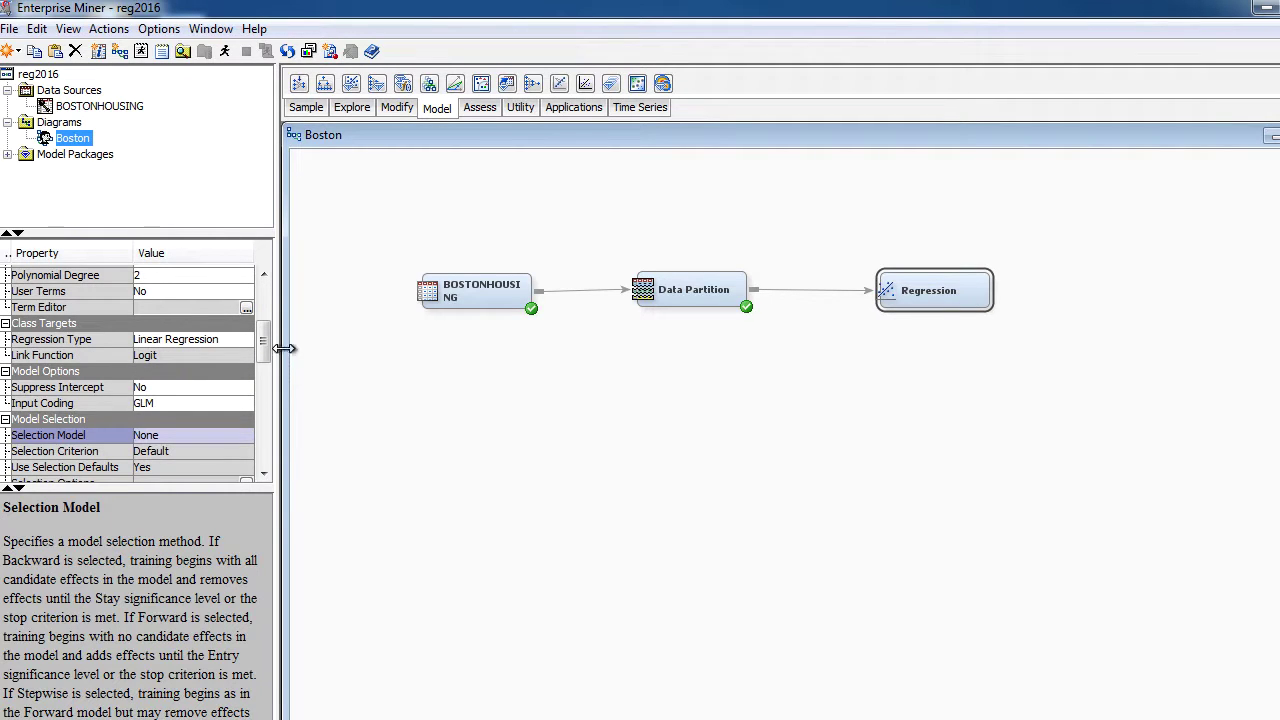
mouse_move(267, 347)
mouse_down()
mouse_move(265, 426)
mouse_move(261, 365)
mouse_up()
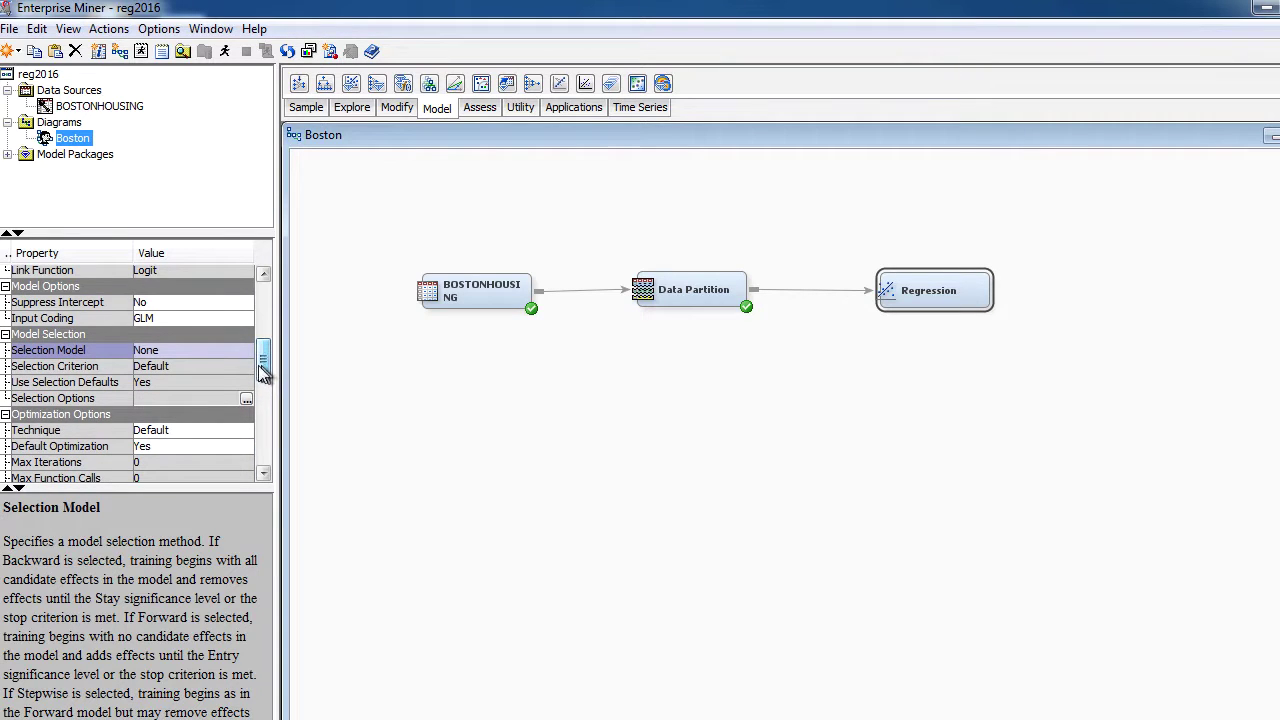
click(91, 321)
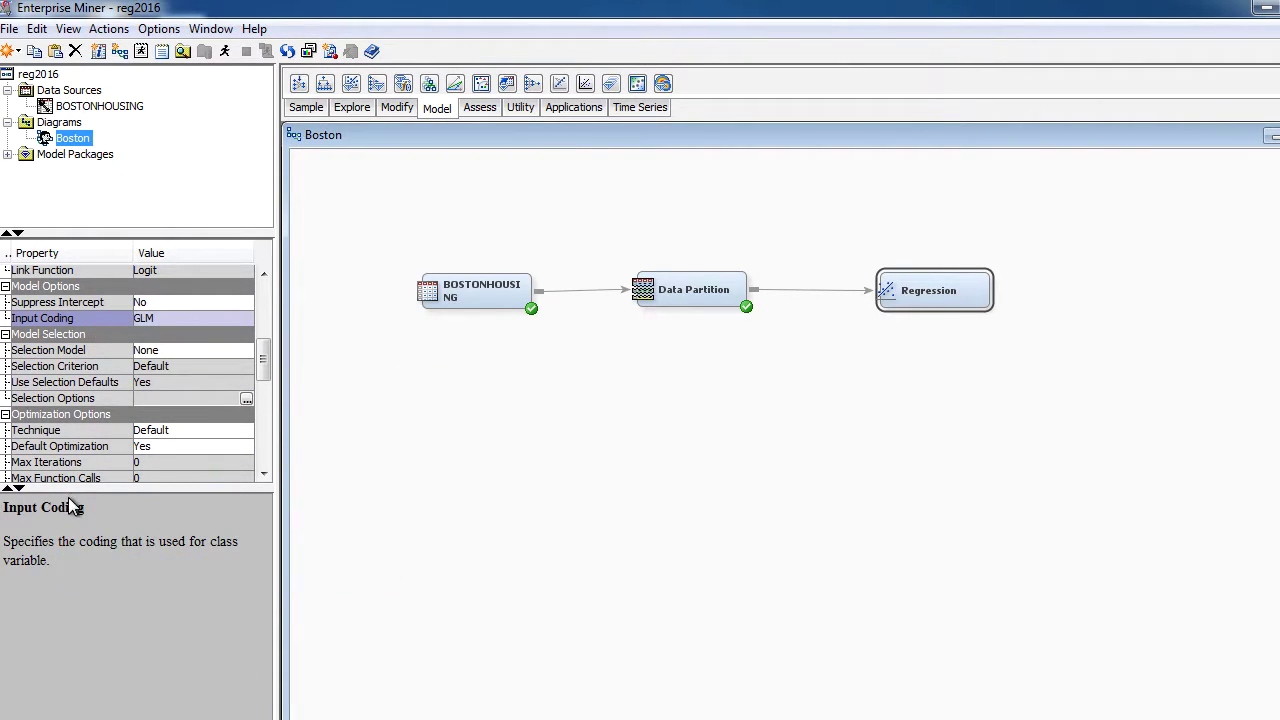
drag(263, 360, 263, 337)
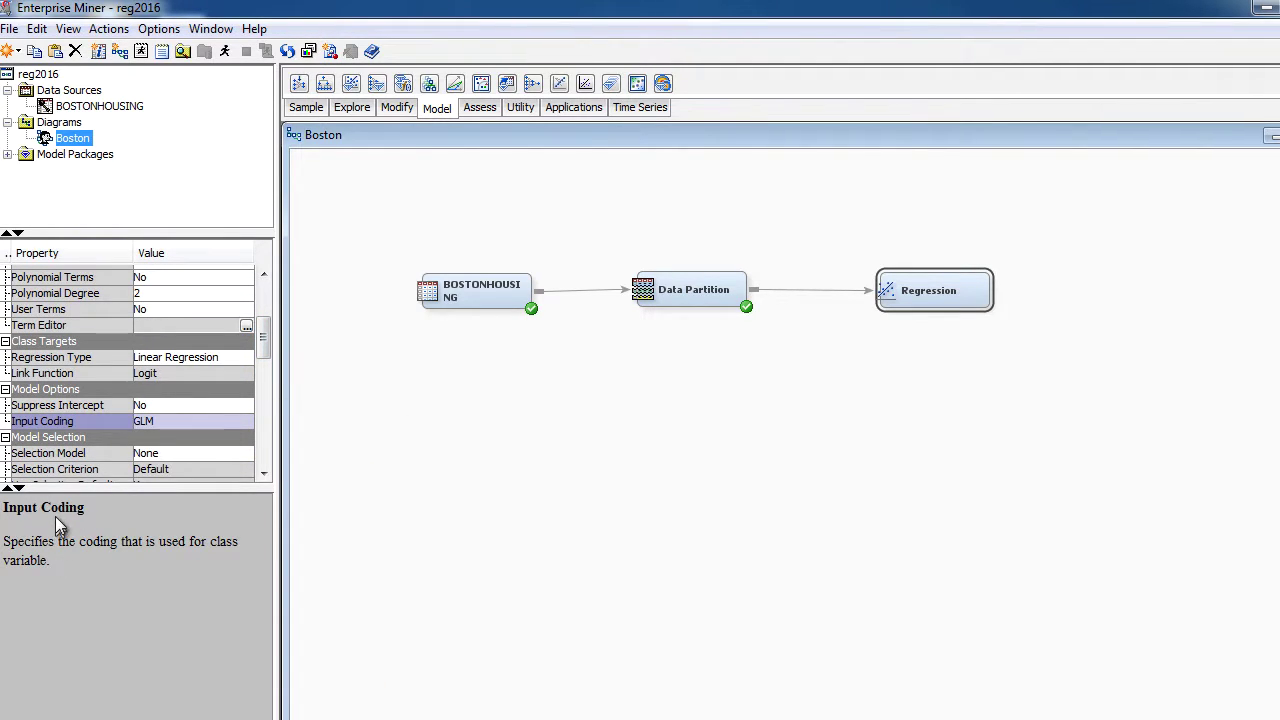
click(68, 358)
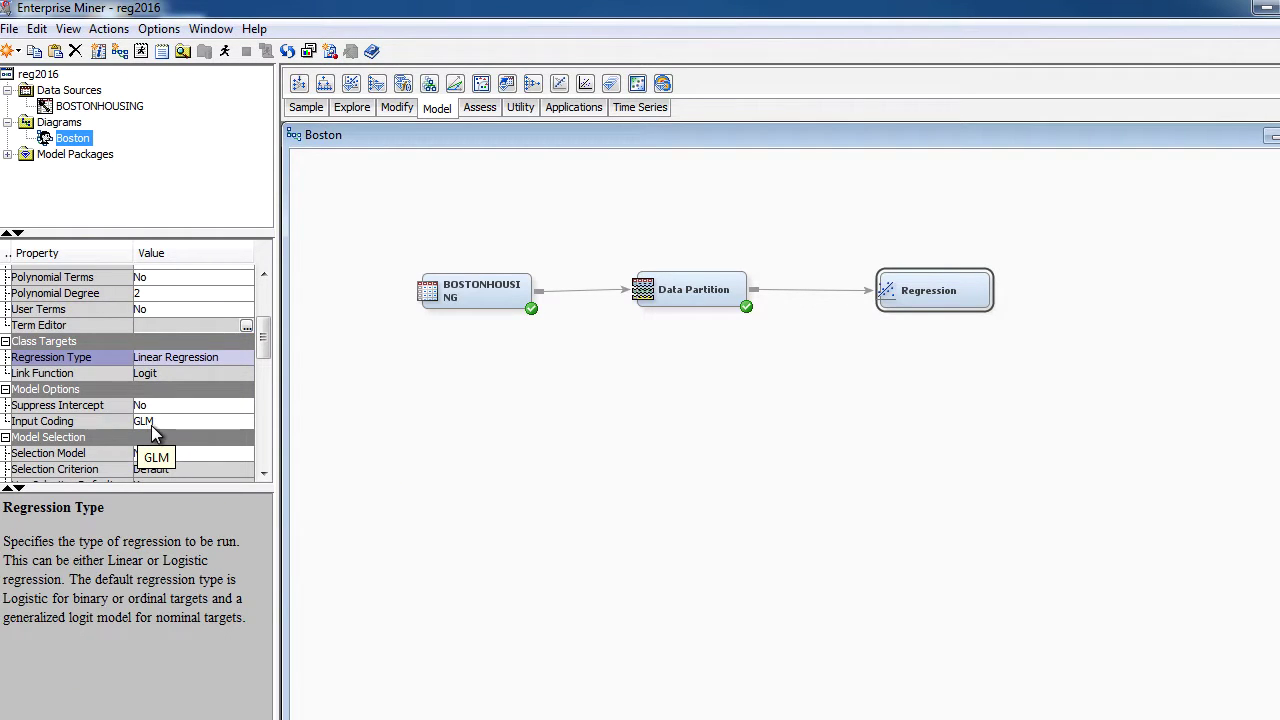
Run the path ending at the Regression node, confirm it, and dismiss the completion message
right_click(903, 293)
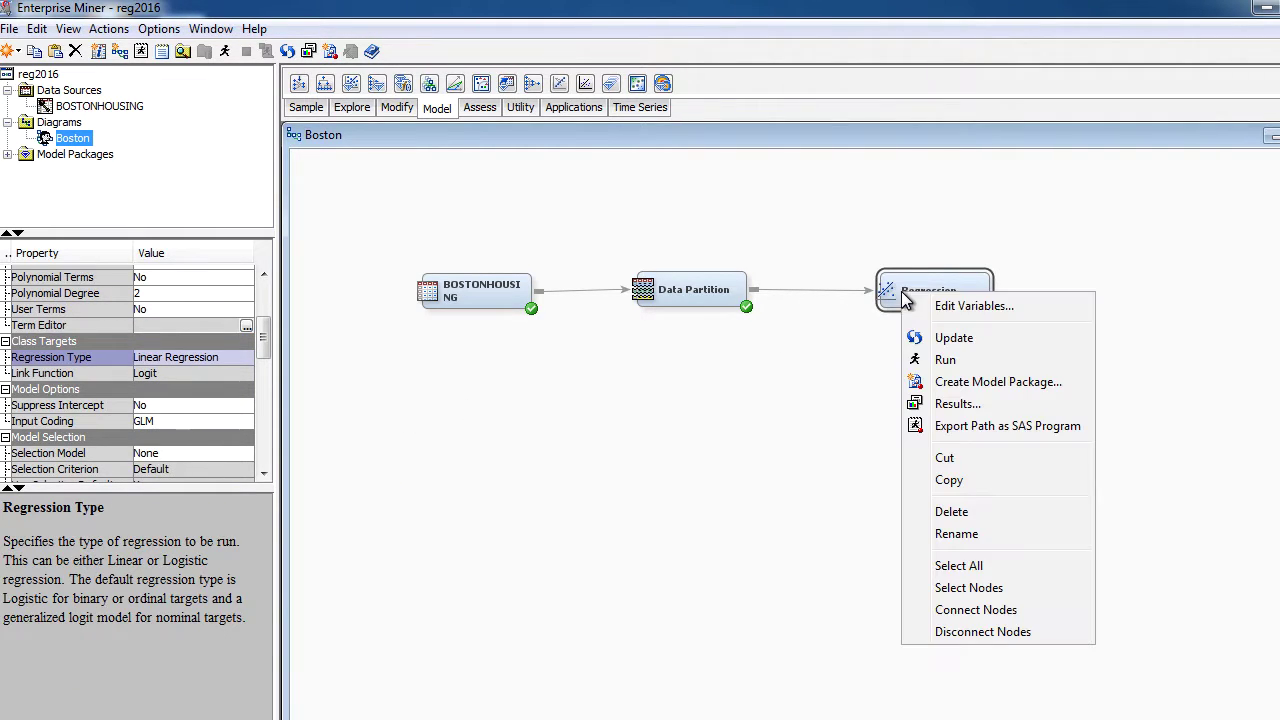
click(944, 361)
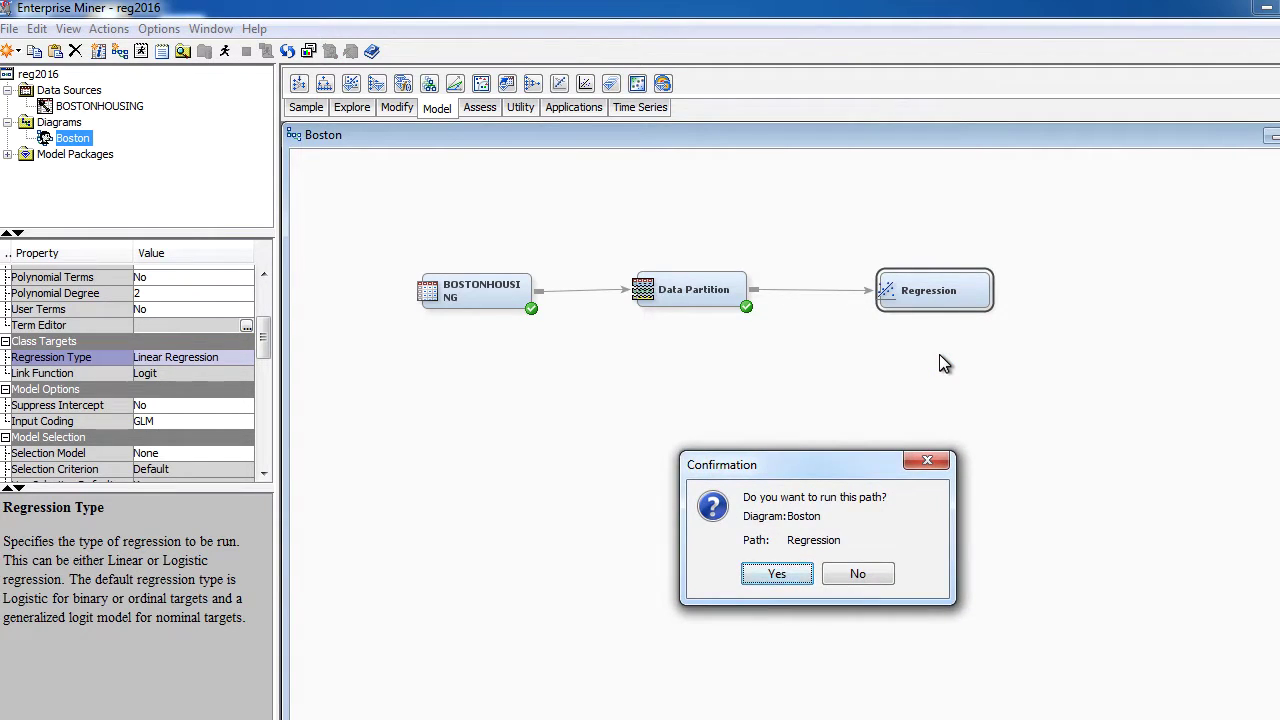
click(777, 574)
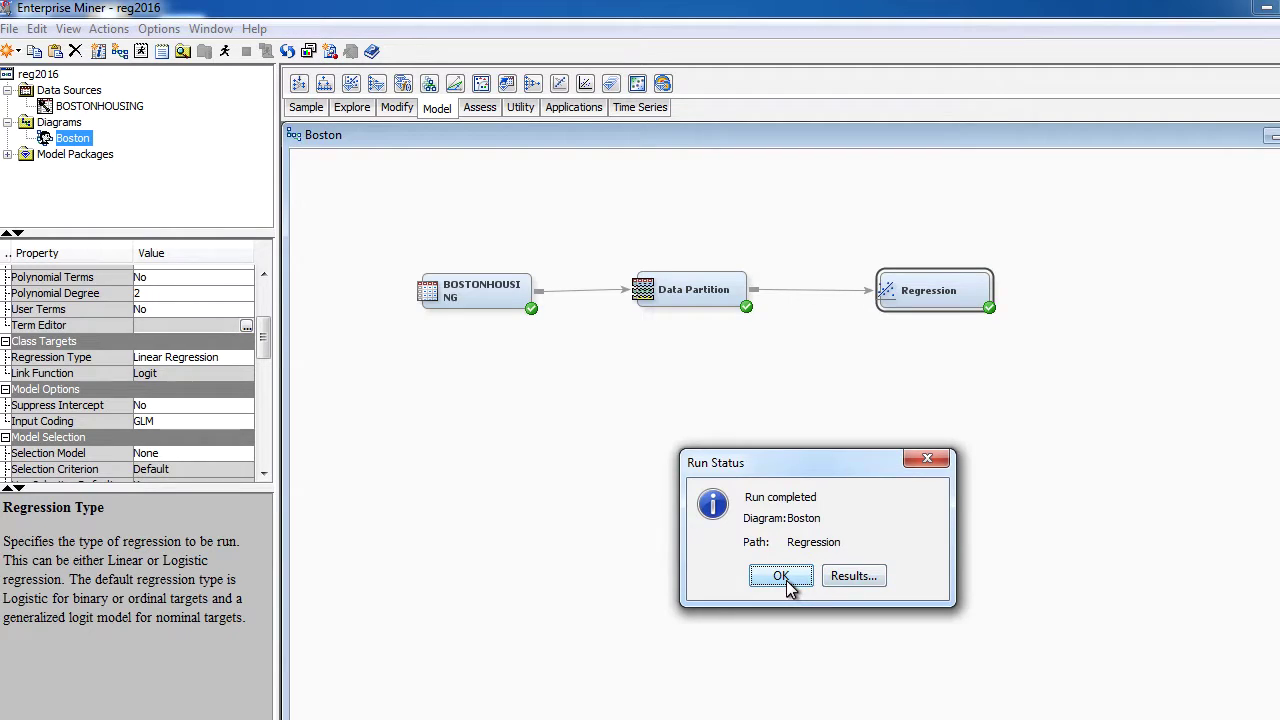
click(781, 577)
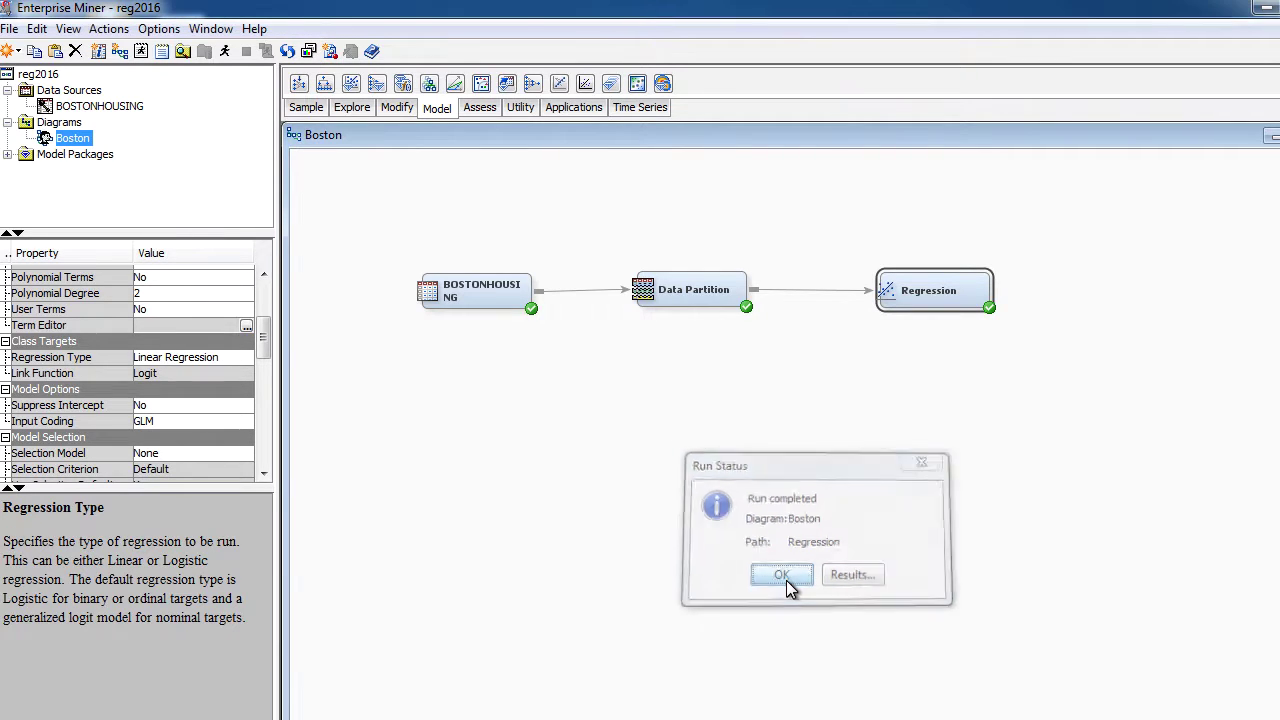
Open the Results window for the finished Regression node
right_click(948, 289)
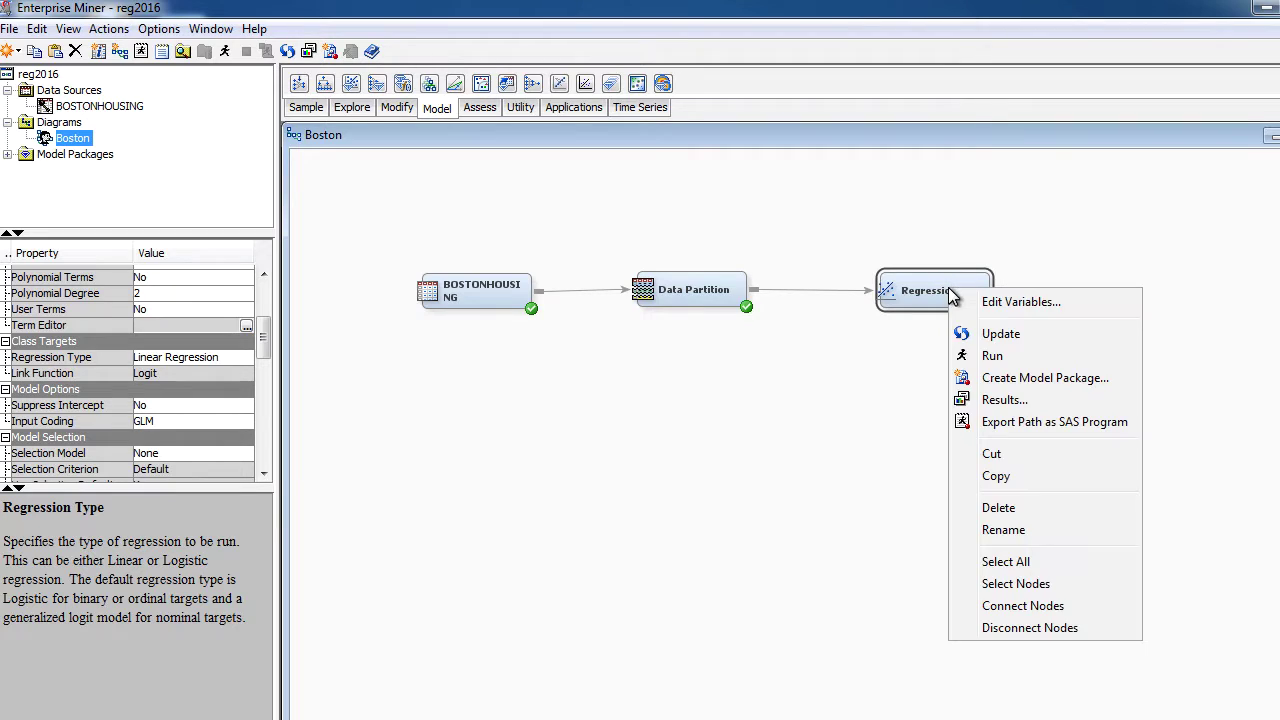
click(1004, 399)
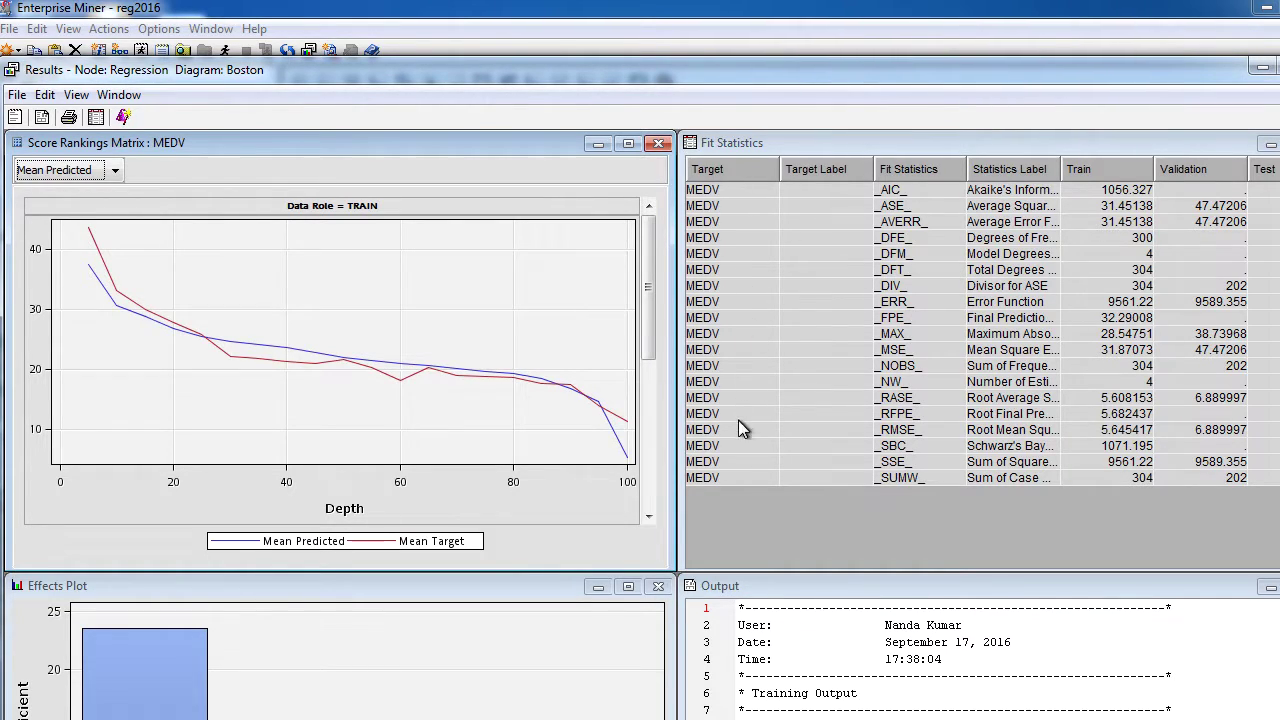
click(716, 432)
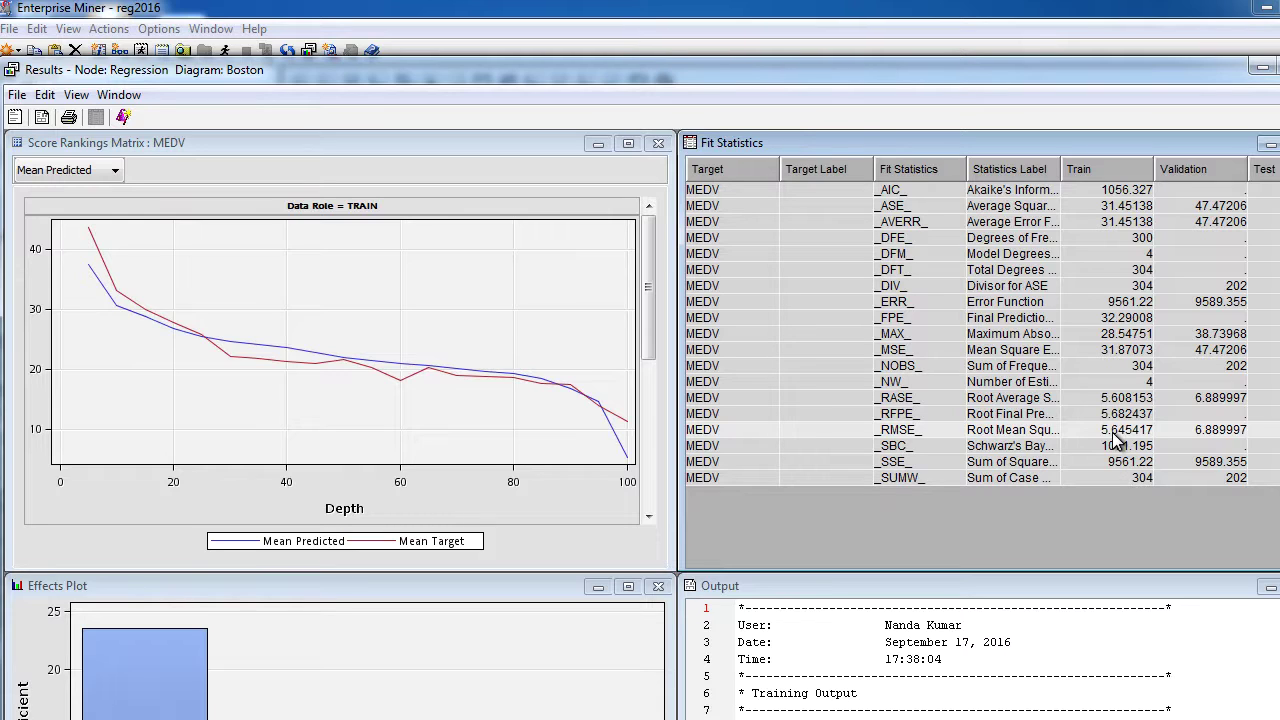
click(1137, 580)
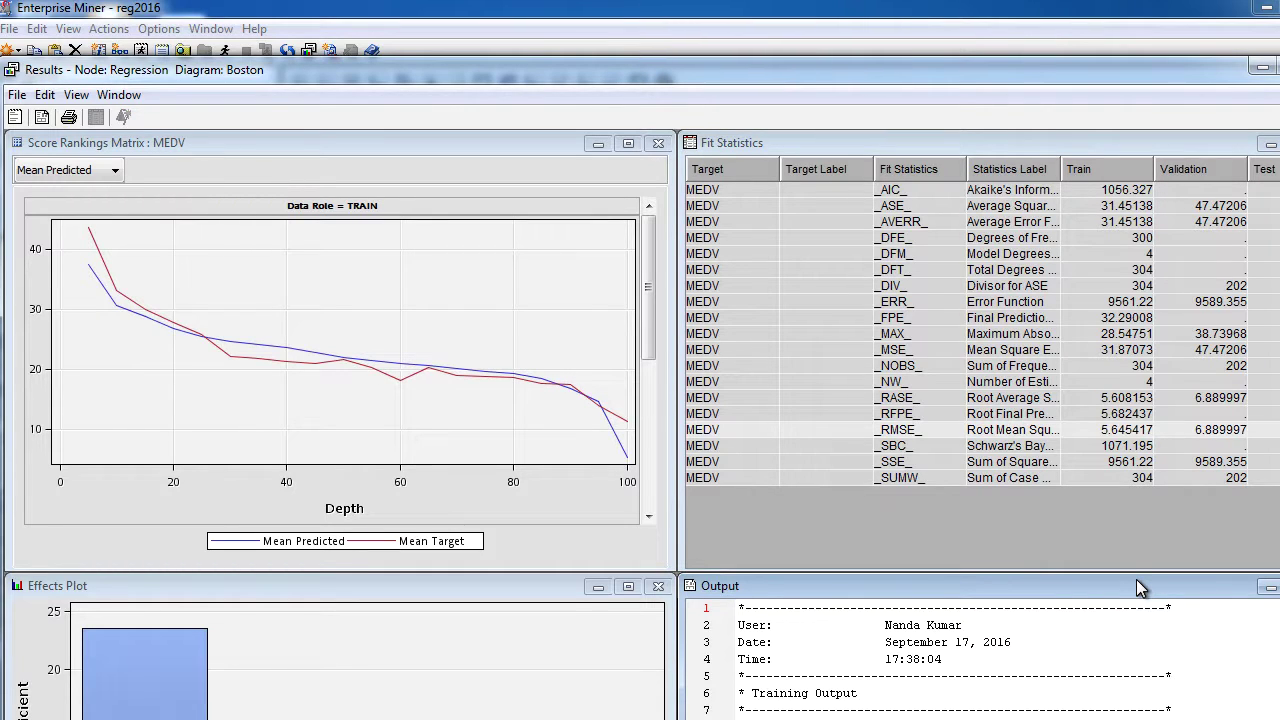
Widen and extend the Output pane across the Results window, hiding the effects plot
drag(1138, 588, 467, 135)
drag(677, 411, 940, 430)
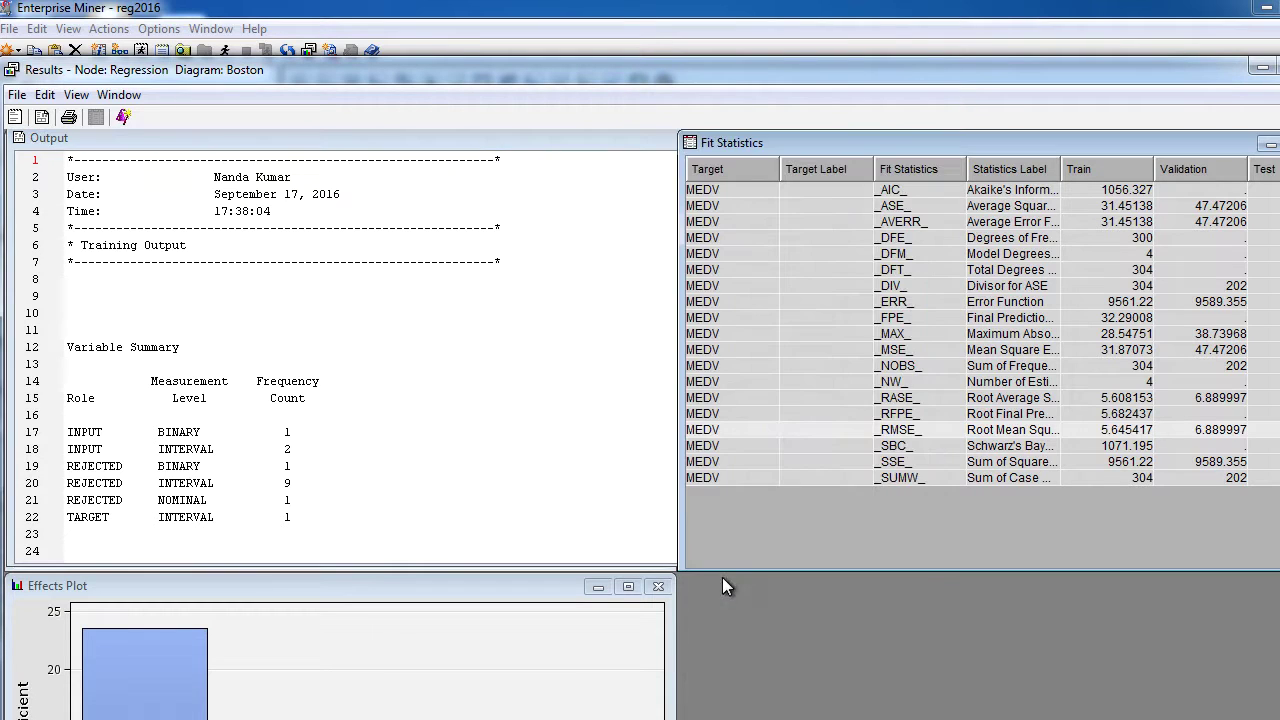
click(652, 537)
drag(738, 567, 744, 715)
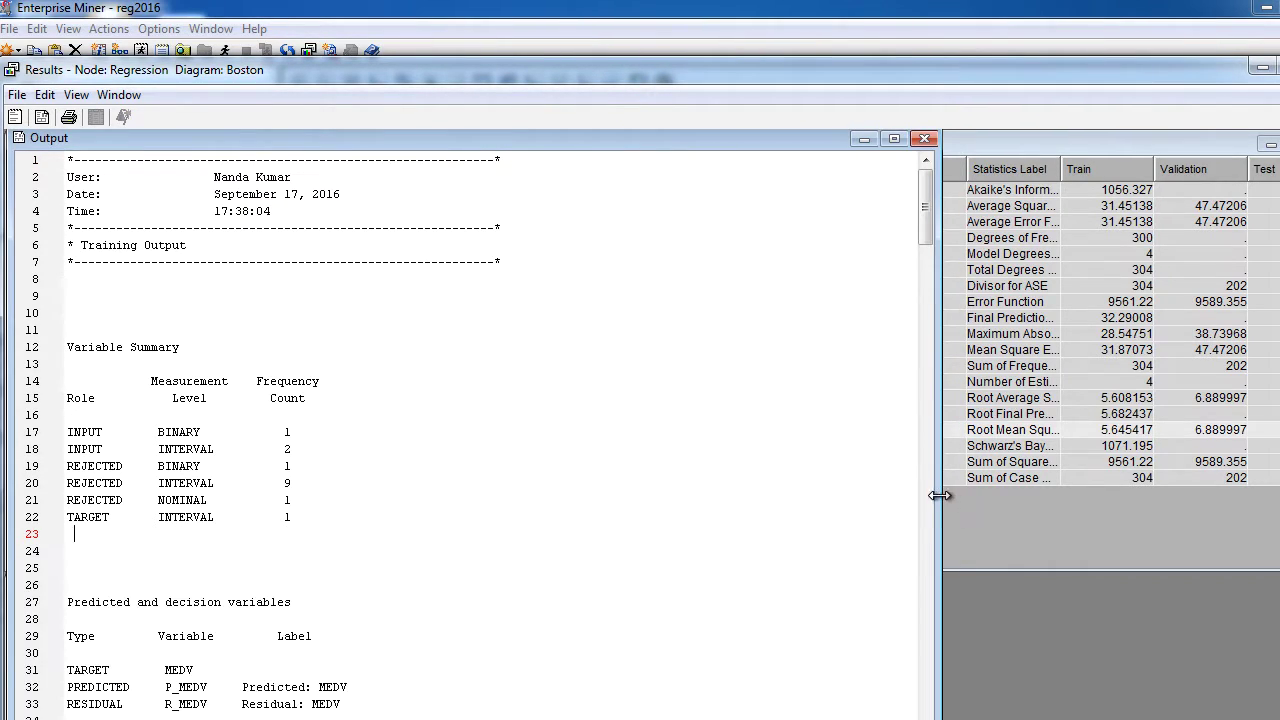
drag(942, 497, 1278, 516)
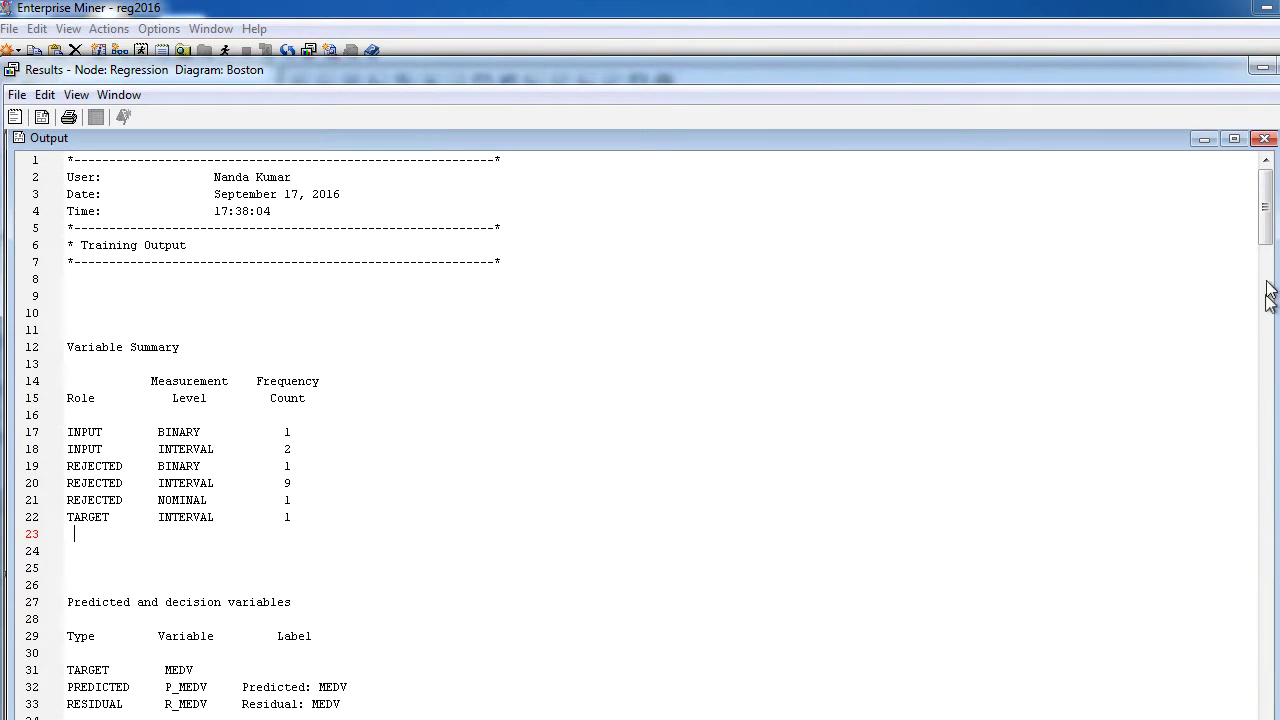
mouse_move(1265, 237)
mouse_down()
mouse_move(1266, 281)
mouse_move(1266, 261)
mouse_up()
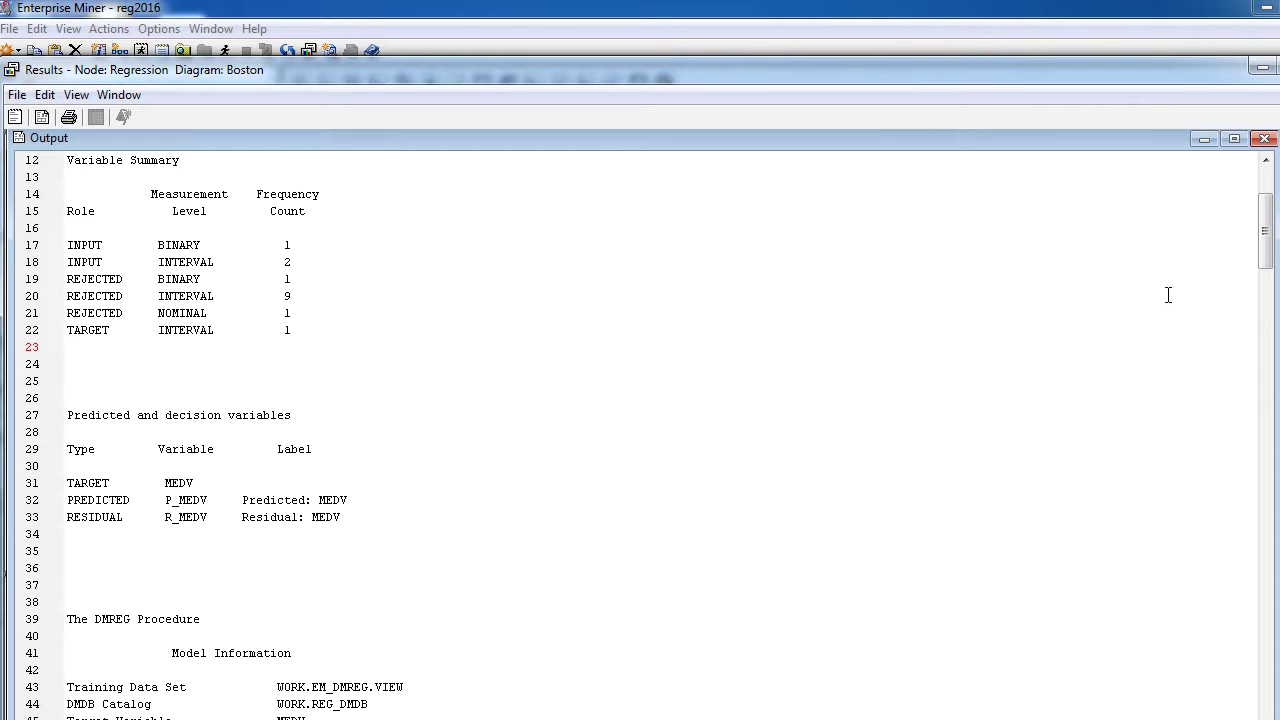
Scroll the output to lines 77–109, showing R-Square 0.5705 and the intercept, CRIM and RM estimates
drag(1264, 263, 1263, 401)
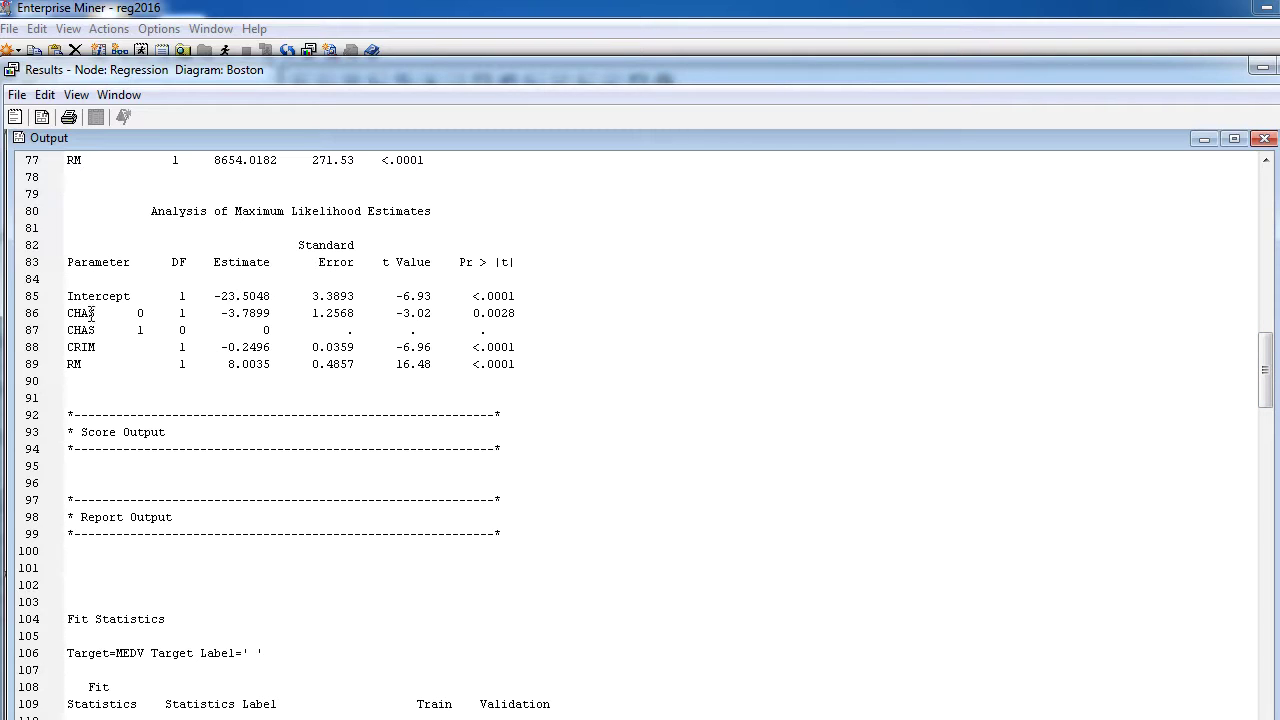
drag(69, 313, 491, 331)
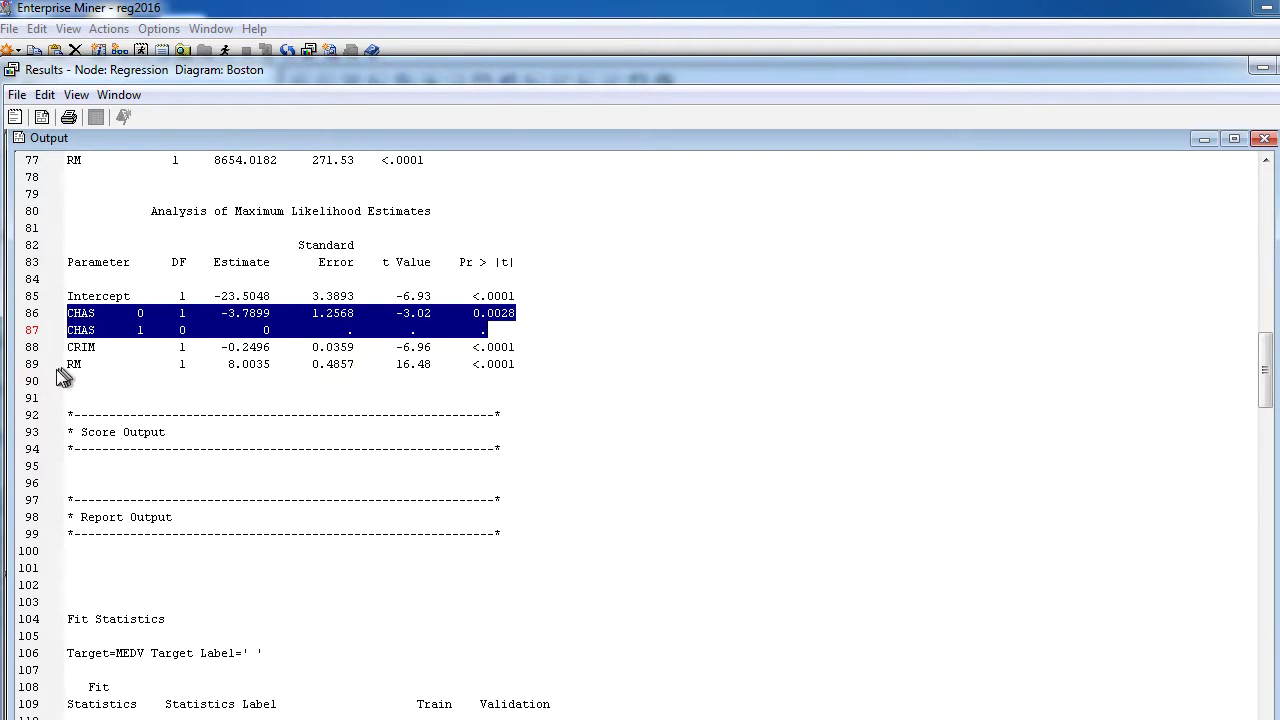
click(99, 368)
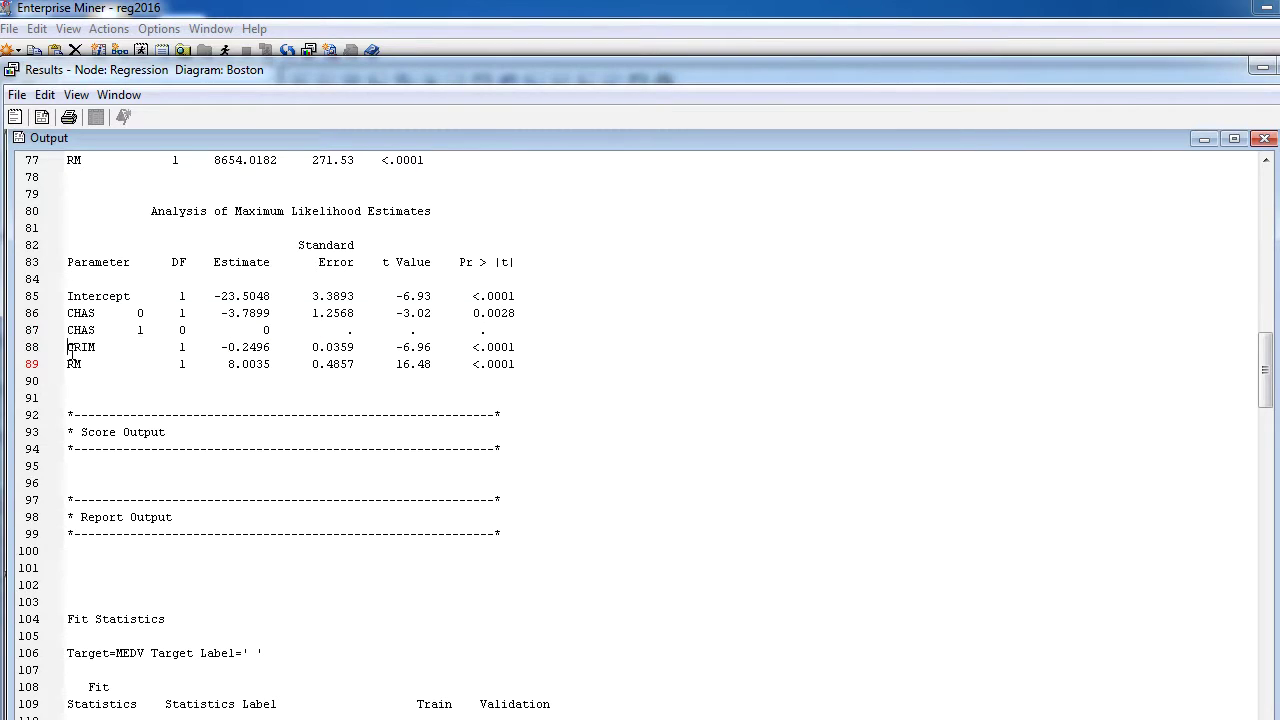
drag(67, 347, 96, 364)
click(84, 364)
click(241, 364)
drag(215, 296, 271, 350)
click(271, 364)
drag(213, 262, 277, 262)
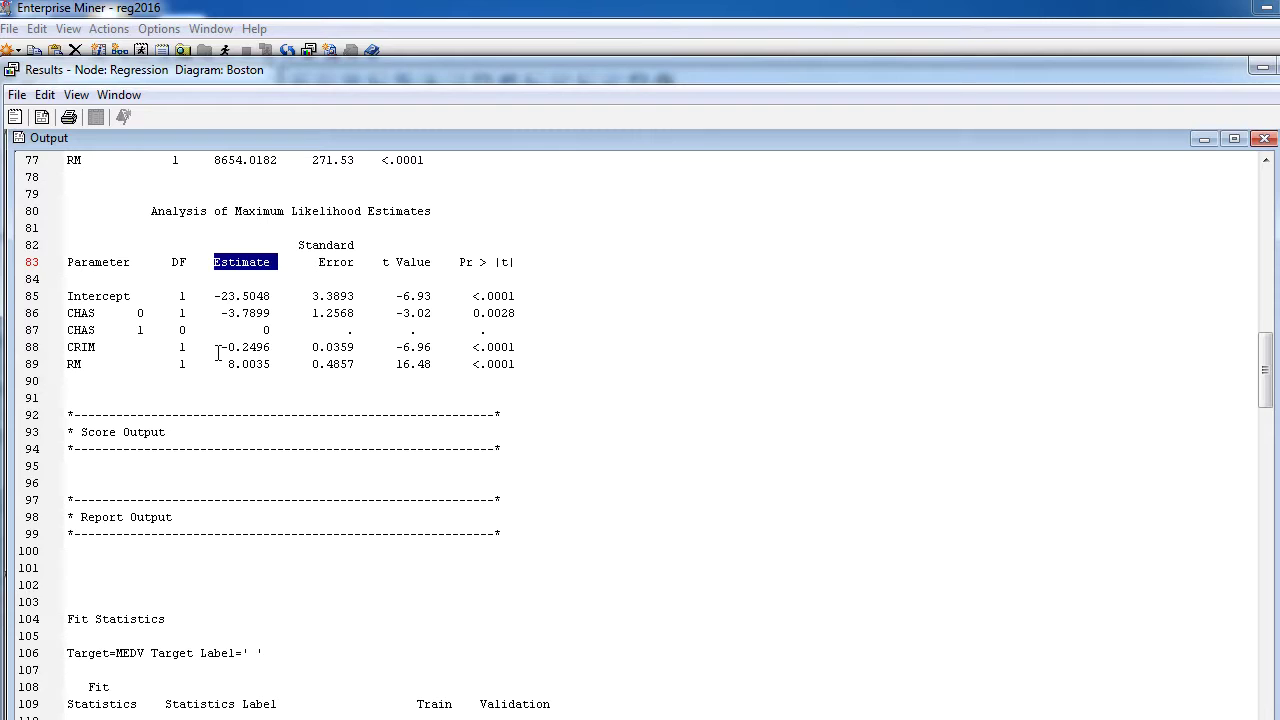
click(217, 347)
drag(231, 350, 273, 347)
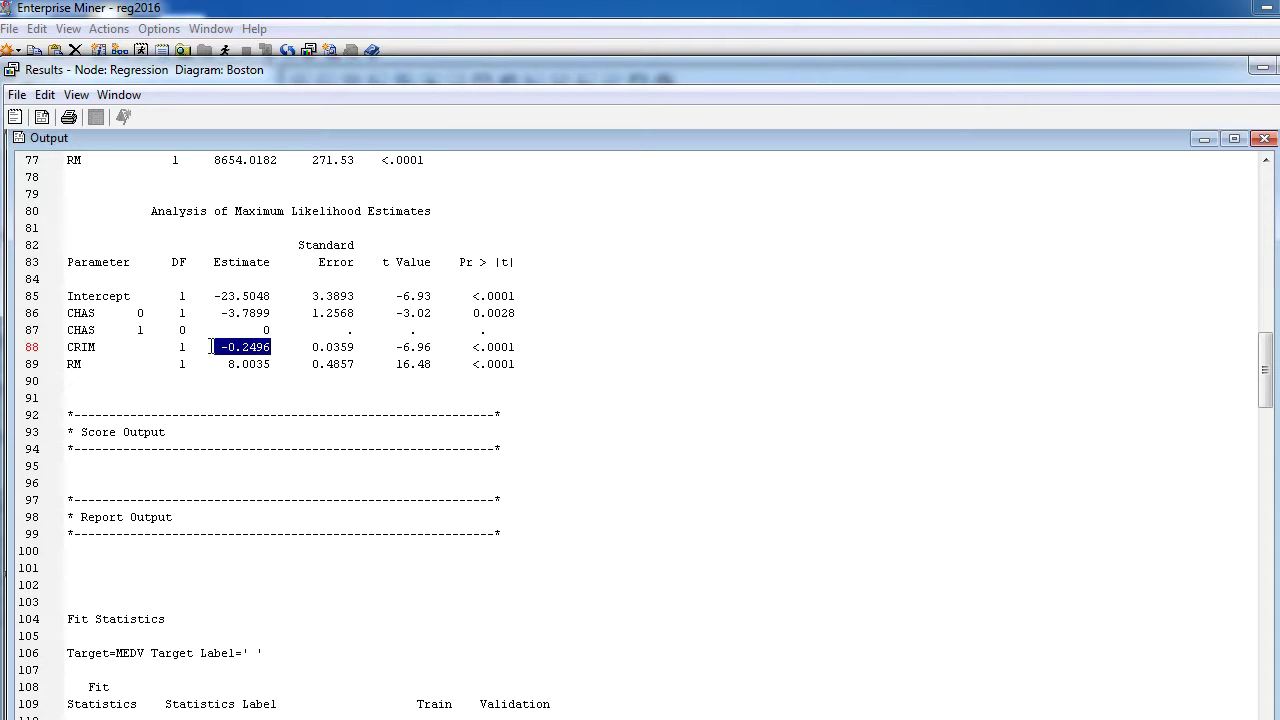
click(68, 347)
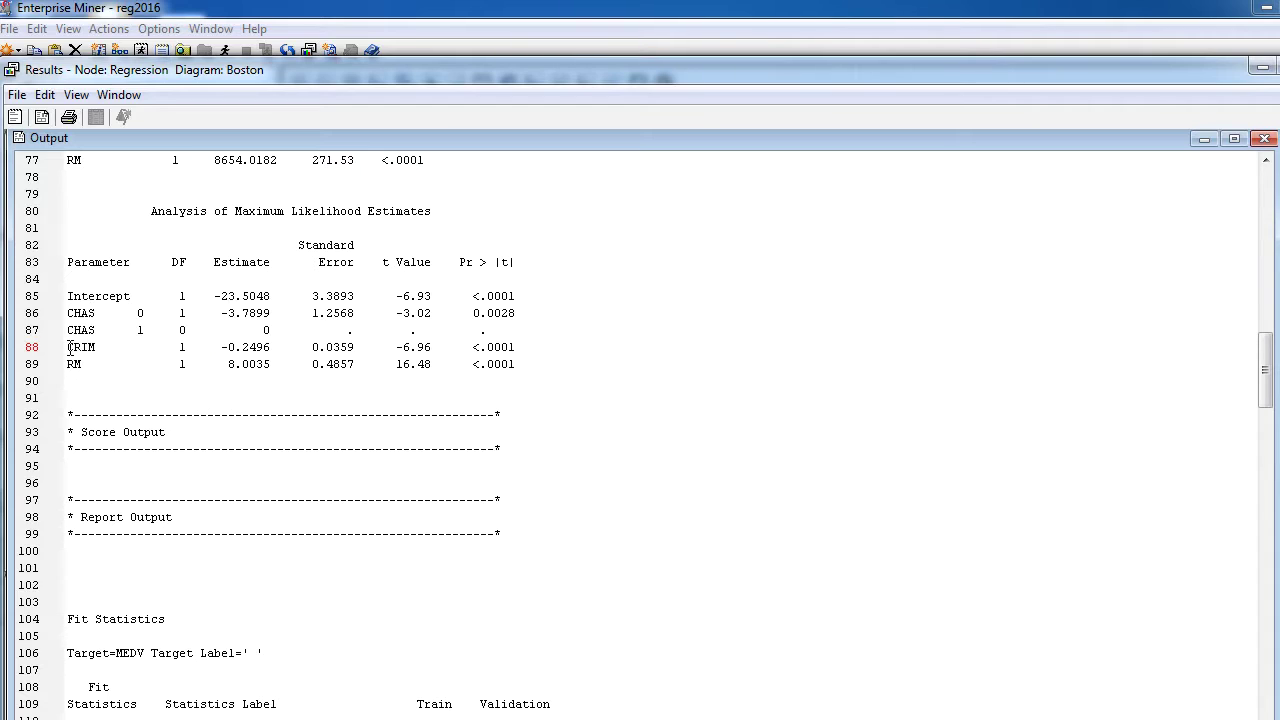
drag(70, 347, 312, 362)
click(223, 364)
drag(223, 364, 280, 366)
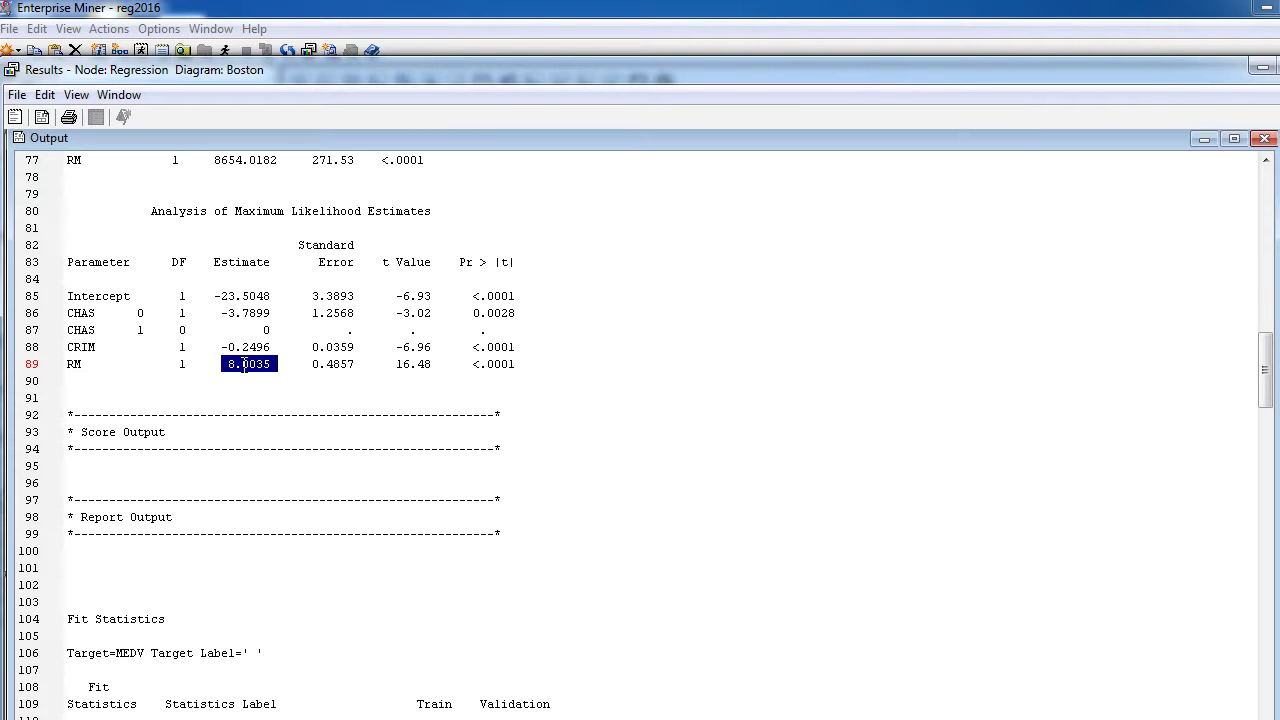
click(250, 364)
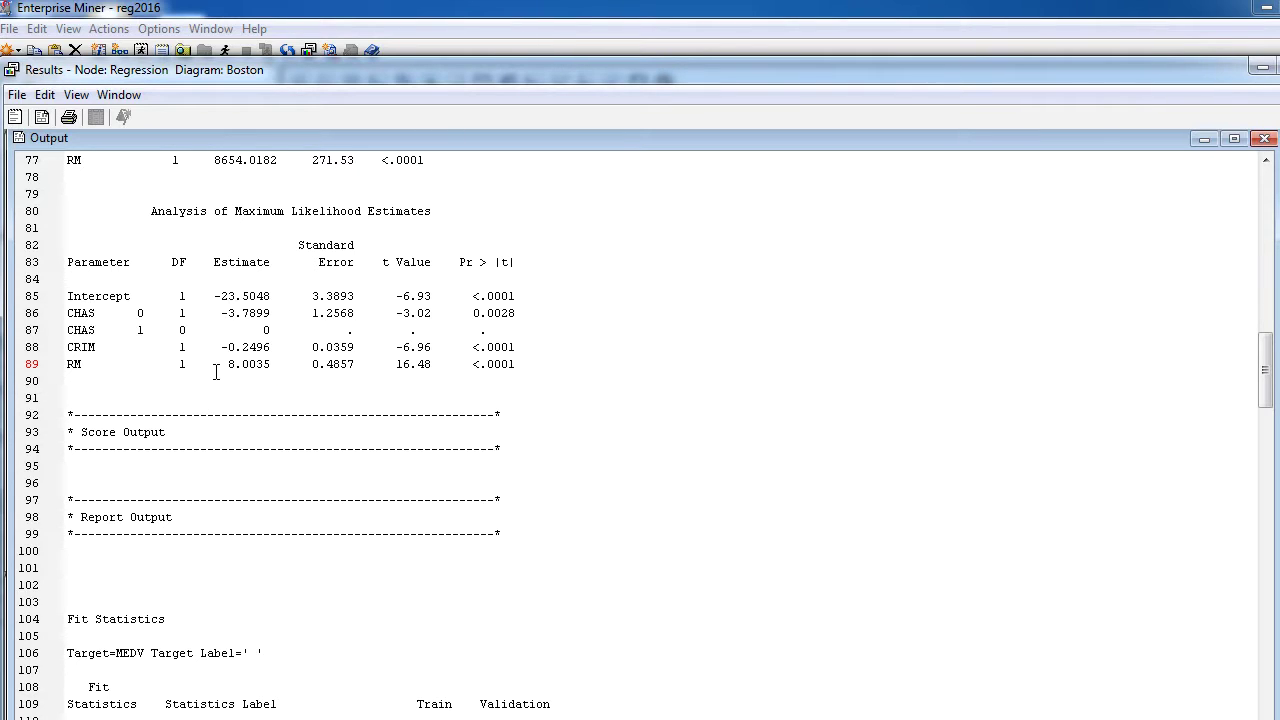
drag(227, 364, 281, 366)
click(444, 366)
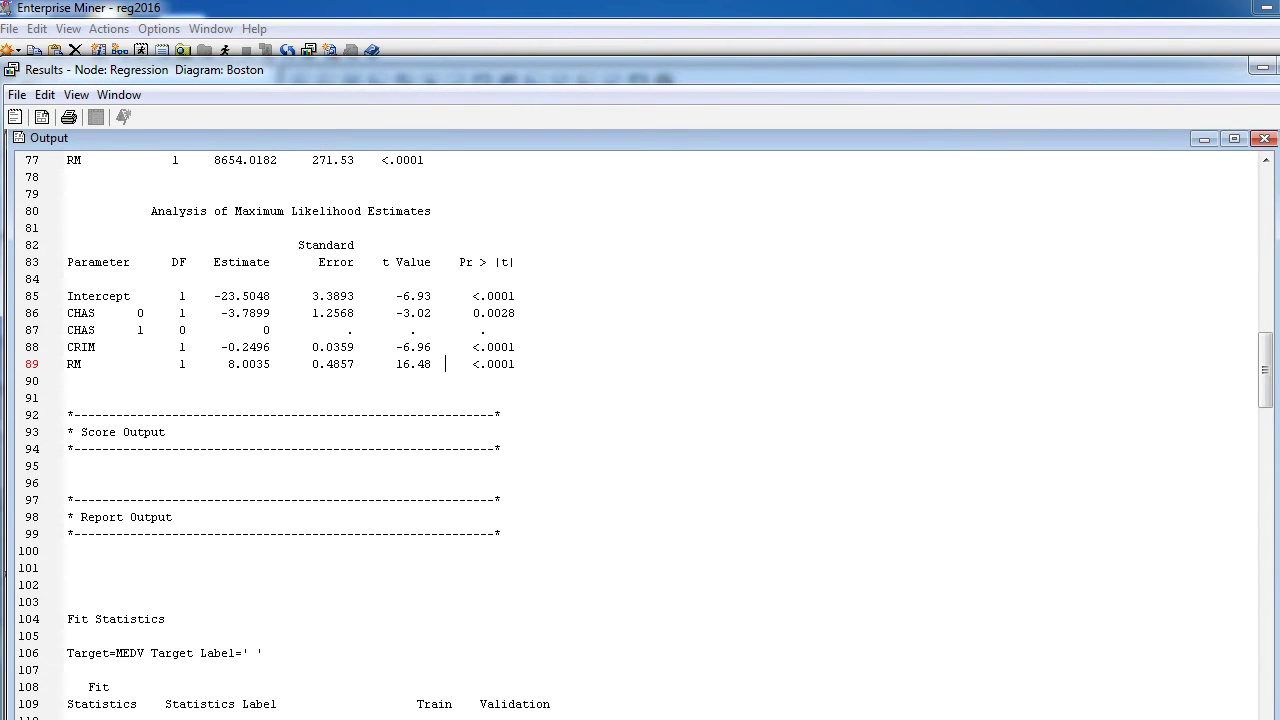